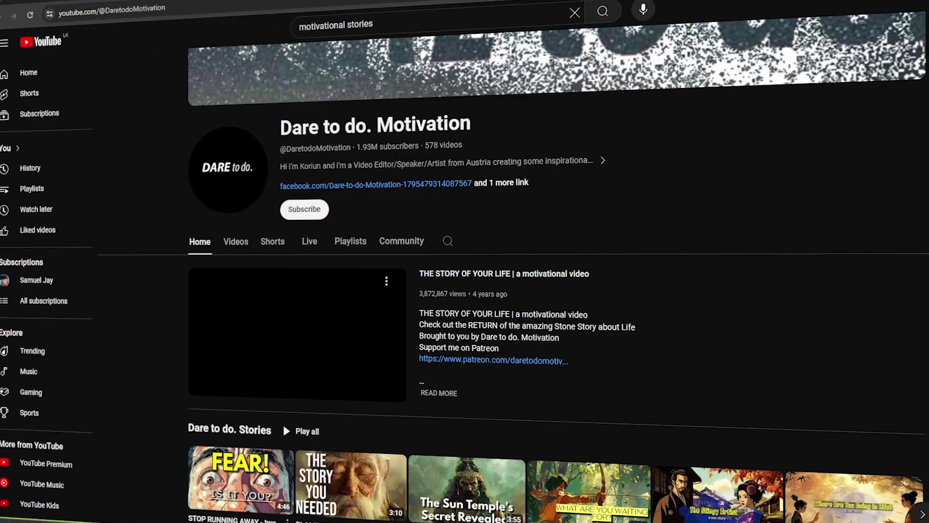
# Scroll through the Positiva channel's home page and its row of Shorts.
pyautogui.scroll(-3, 632, 288)
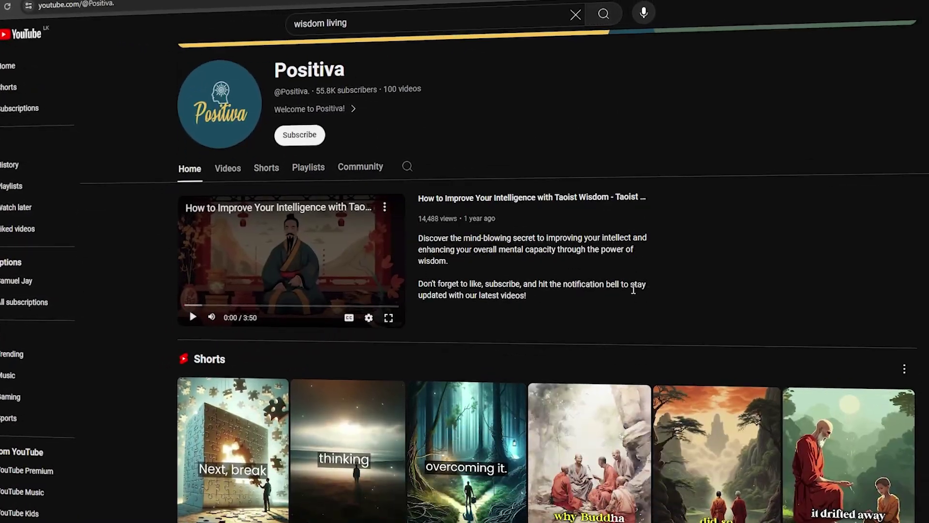
pyautogui.scroll(-1, 632, 288)
pyautogui.scroll(1, 631, 288)
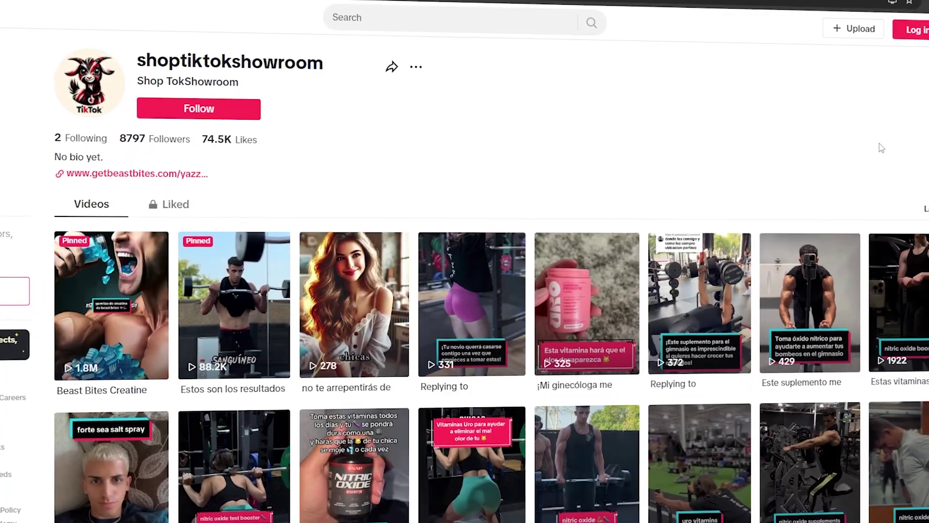
pyautogui.scroll(-3, 877, 150)
pyautogui.scroll(-6, 877, 150)
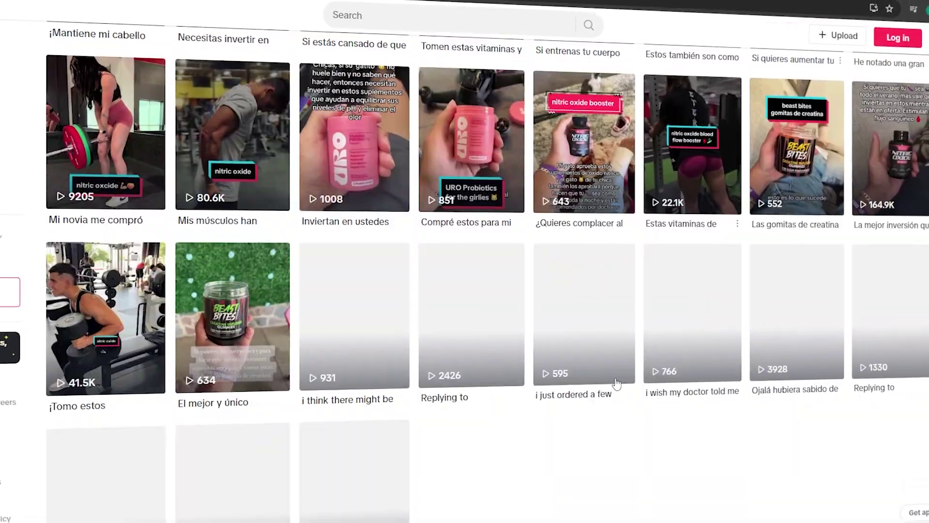
pyautogui.scroll(6, 616, 383)
pyautogui.scroll(3, 616, 382)
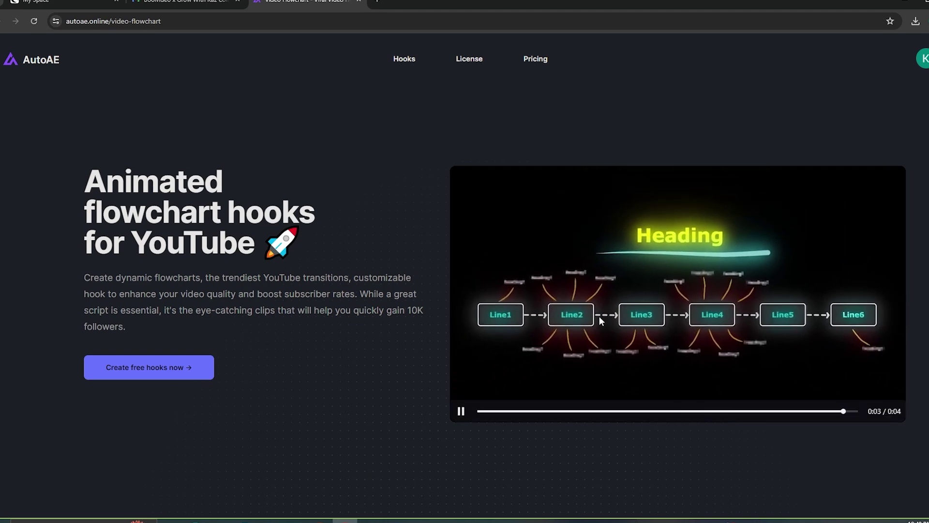
# Open AutoAE's All Hooks gallery and scroll through the video hooks.
pyautogui.scroll(-10, 388, 378)
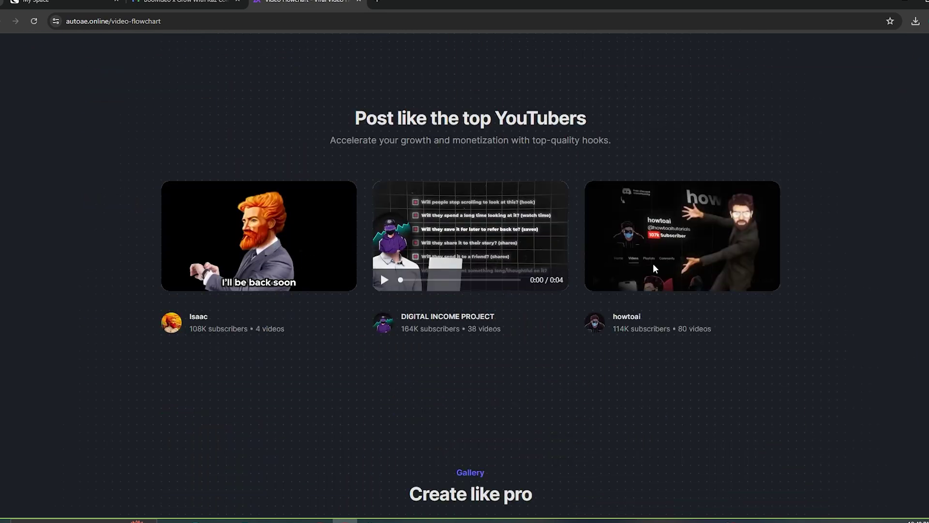
pyautogui.scroll(10, 555, 380)
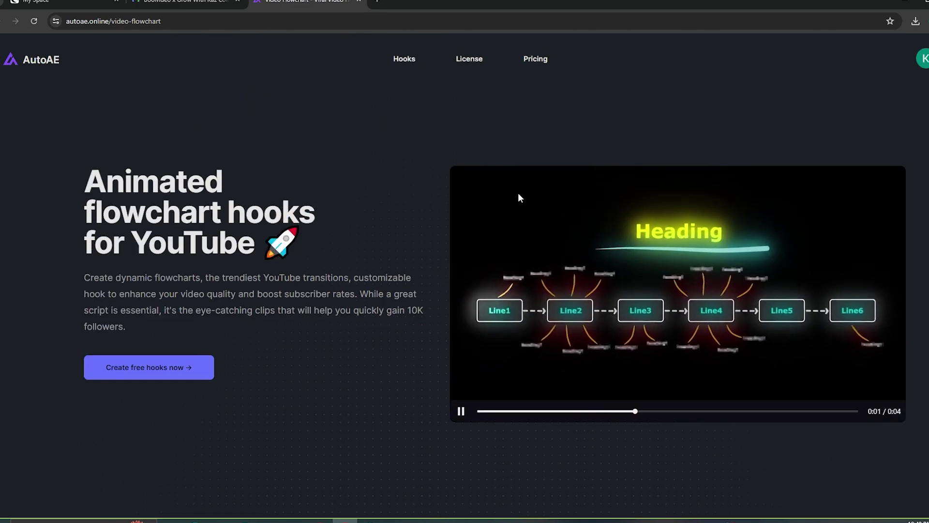
pyautogui.moveTo(404, 59)
pyautogui.click(426, 82)
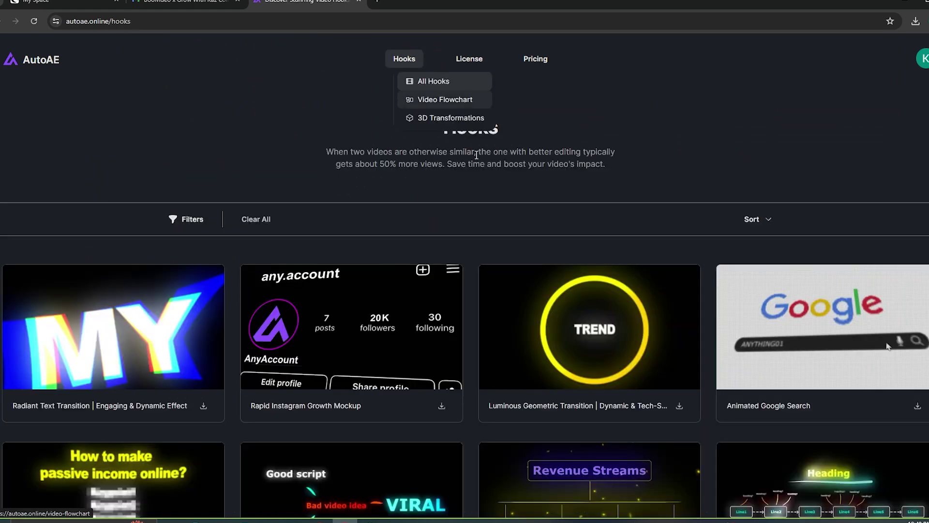
pyautogui.scroll(-2, 480, 192)
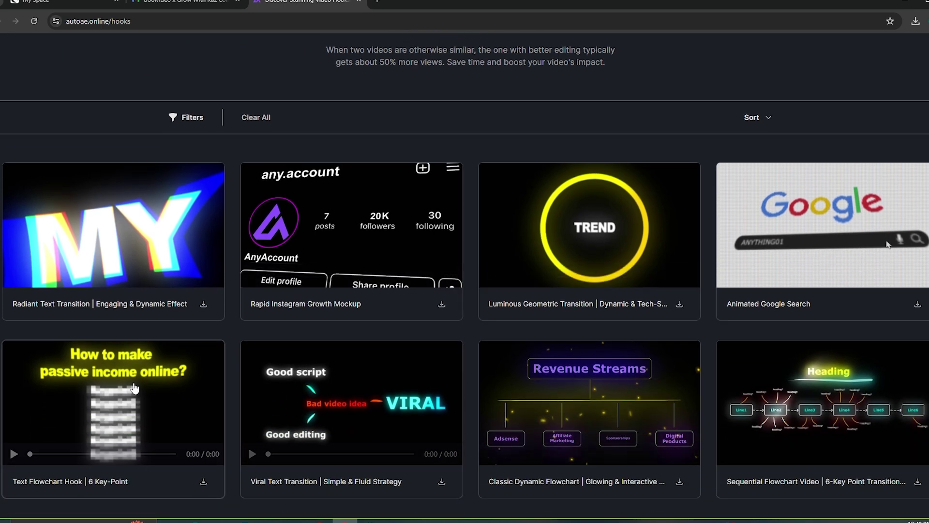
pyautogui.scroll(-3, 648, 428)
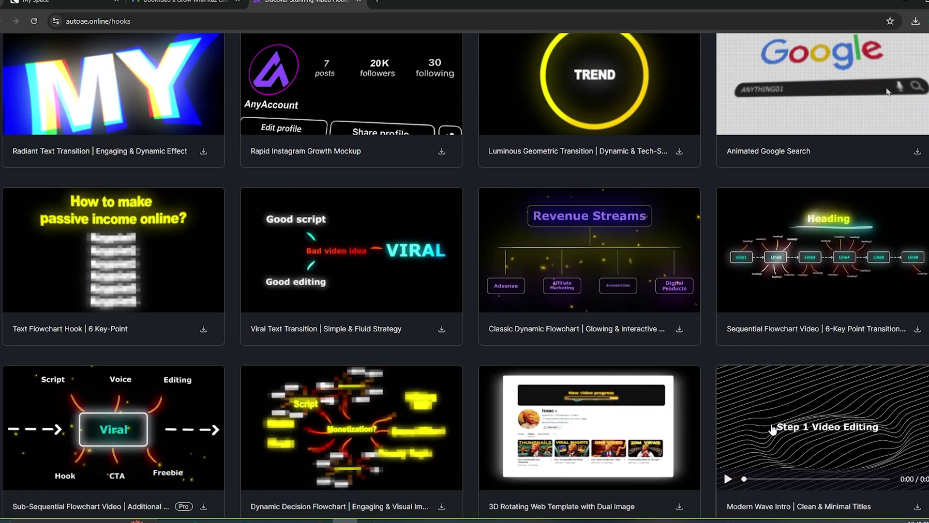
pyautogui.scroll(-4, 771, 423)
pyautogui.scroll(6, 143, 412)
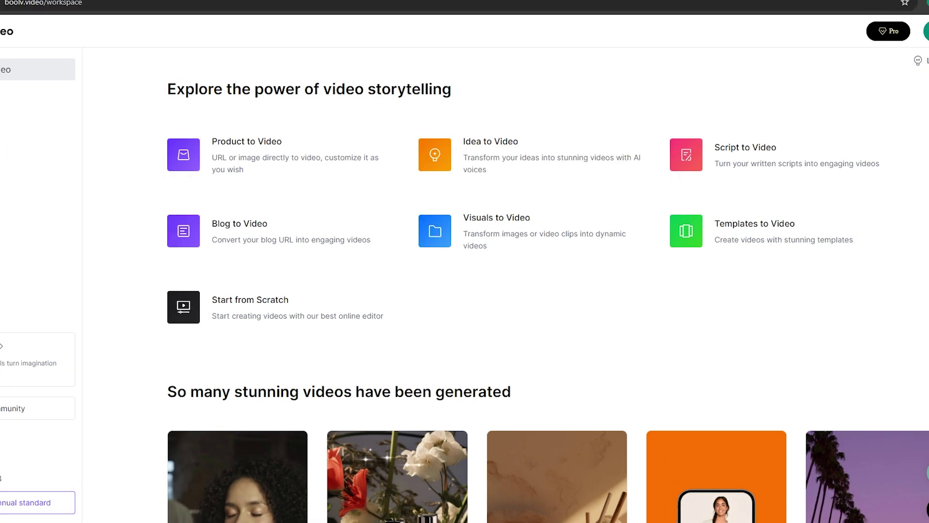
# Start an Idea to Video project with the prompt 'Top 5 safest countries in the world.'.
pyautogui.click(512, 154)
pyautogui.rightClick(512, 155)
pyautogui.click(371, 121)
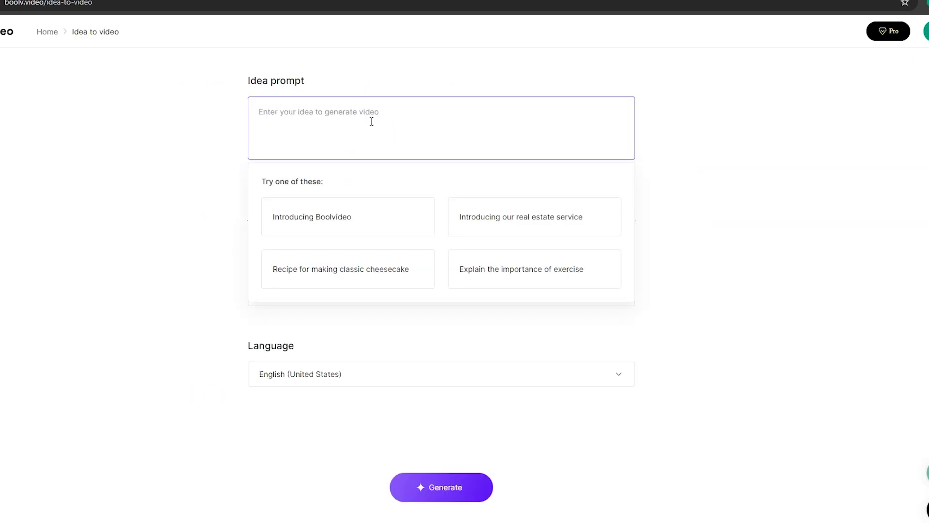
pyautogui.write('Top 5 safest countries in the wo')
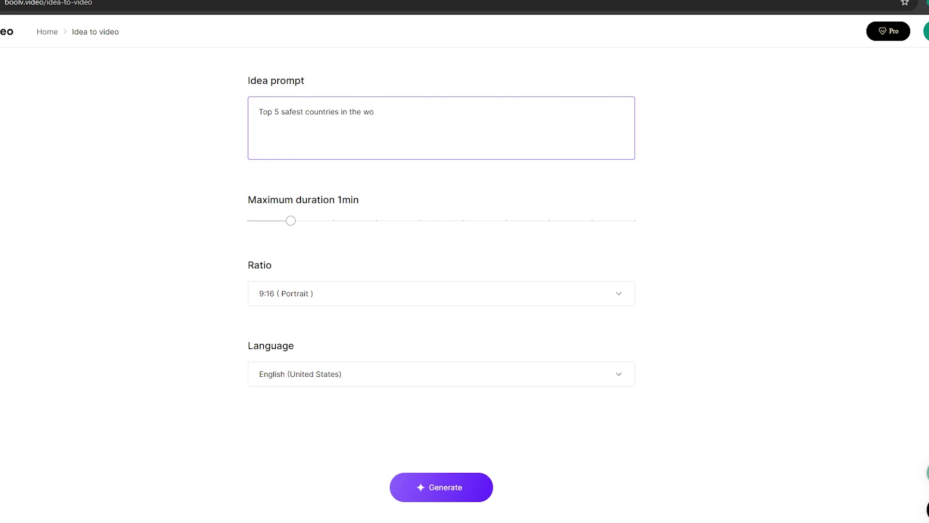
# Keep 1min duration, 9:16 Portrait and English (United States), then generate the video.
pyautogui.click(290, 221)
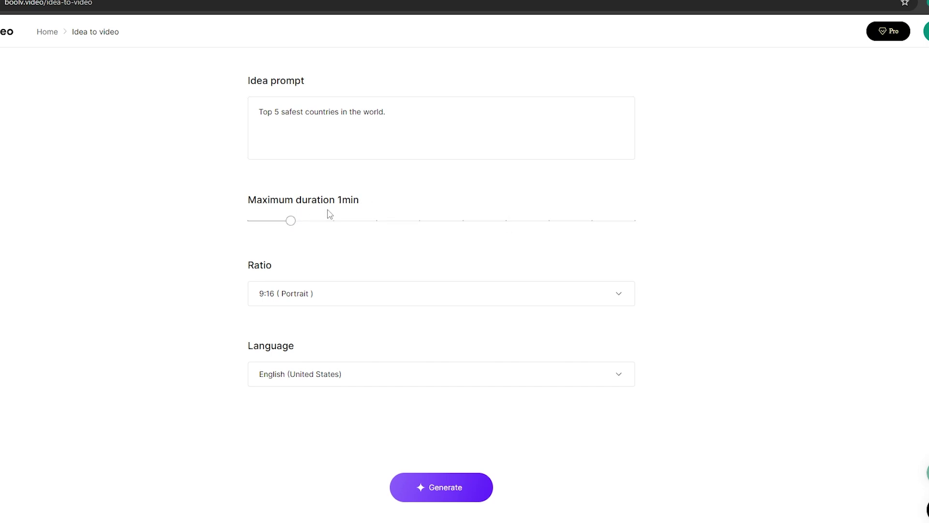
pyautogui.click(315, 291)
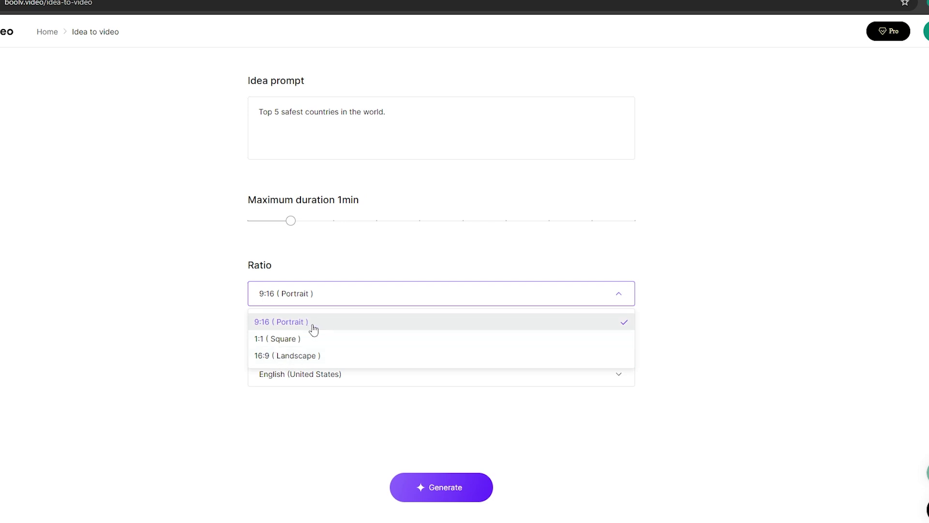
pyautogui.click(288, 328)
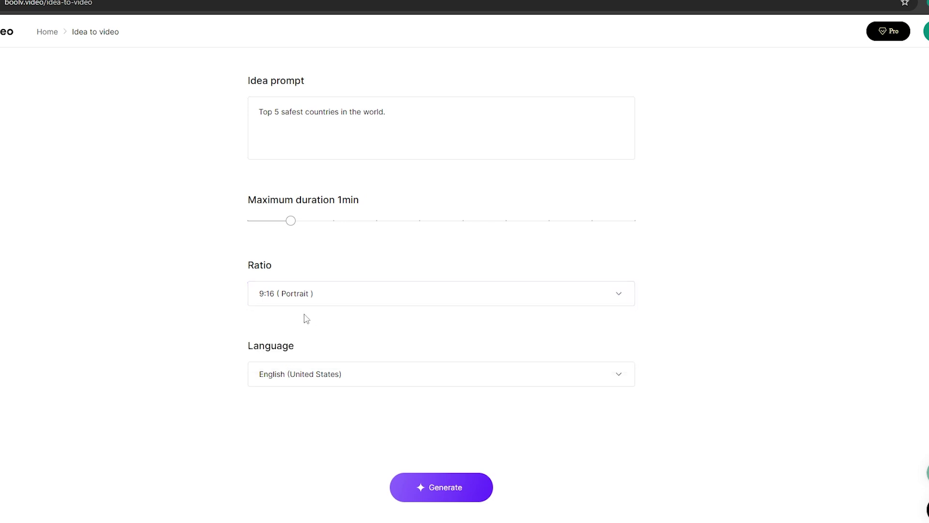
pyautogui.click(381, 376)
pyautogui.scroll(-10, 435, 440)
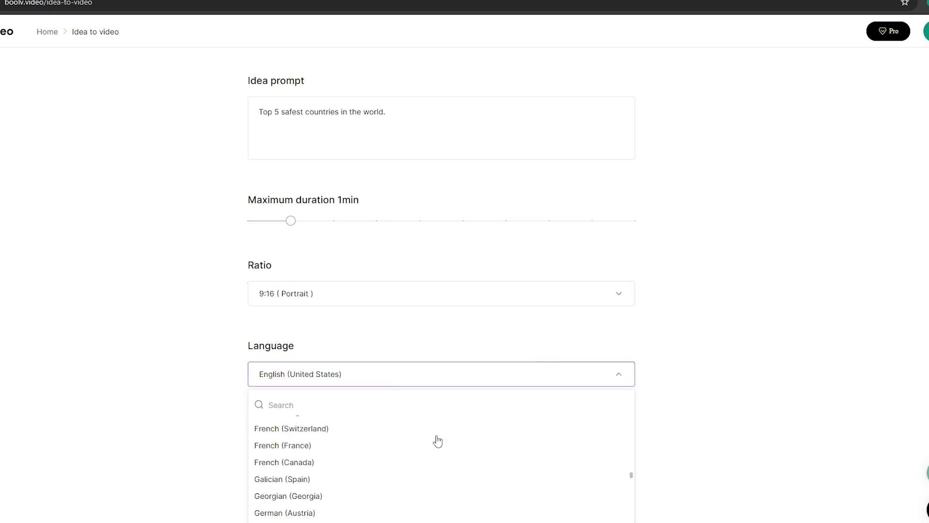
pyautogui.scroll(-5, 438, 441)
pyautogui.scroll(8, 438, 441)
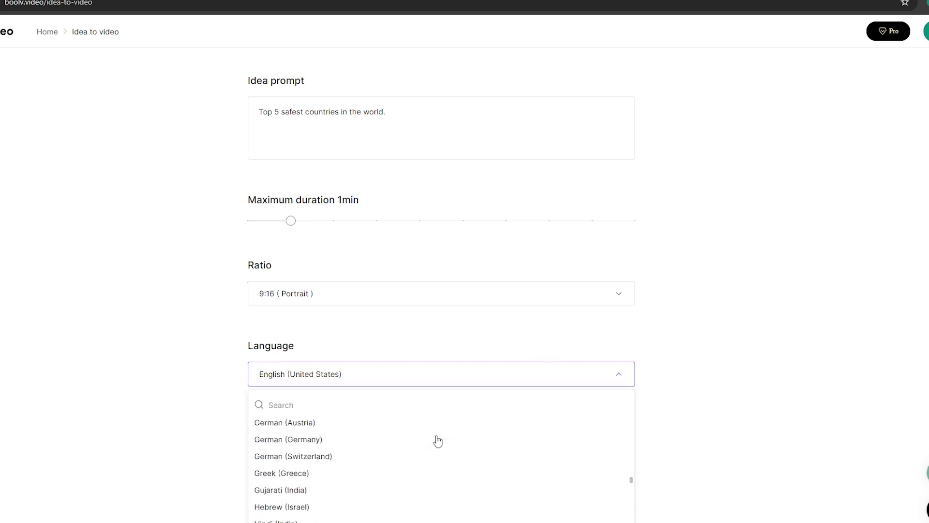
pyautogui.scroll(3, 437, 441)
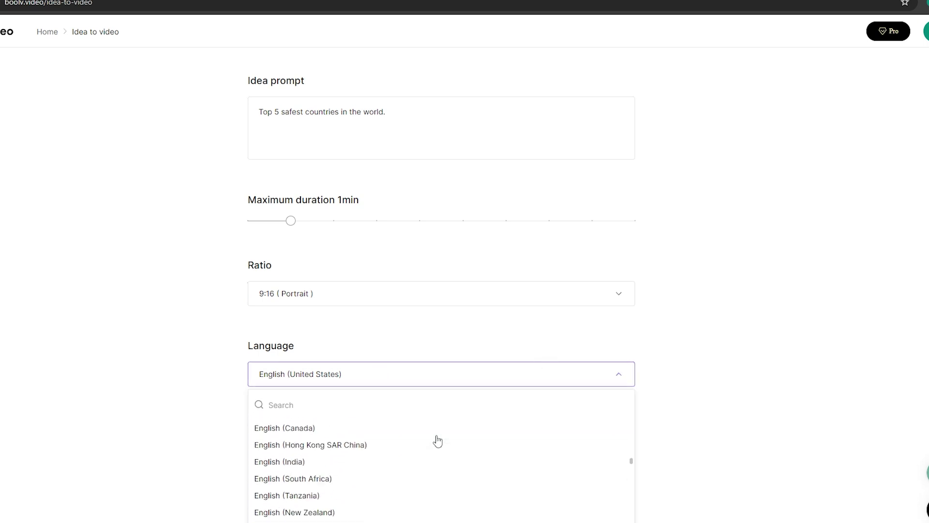
pyautogui.click(679, 368)
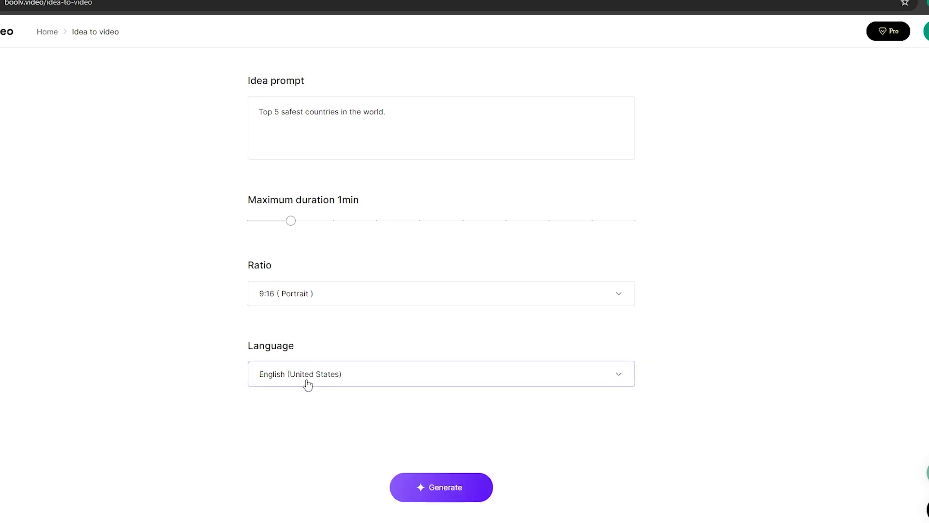
pyautogui.click(440, 491)
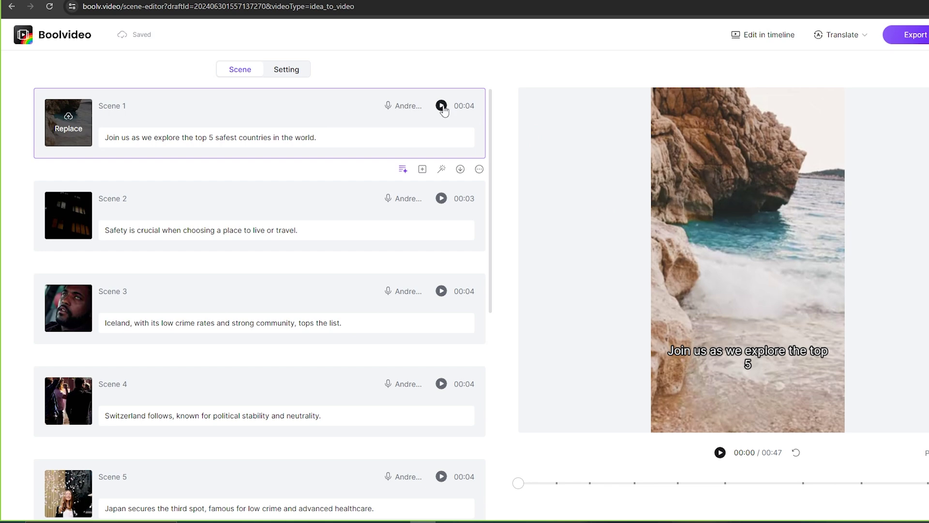
# Play the safest-countries preview and jump to Scene 2 and Scene 4.
pyautogui.click(443, 108)
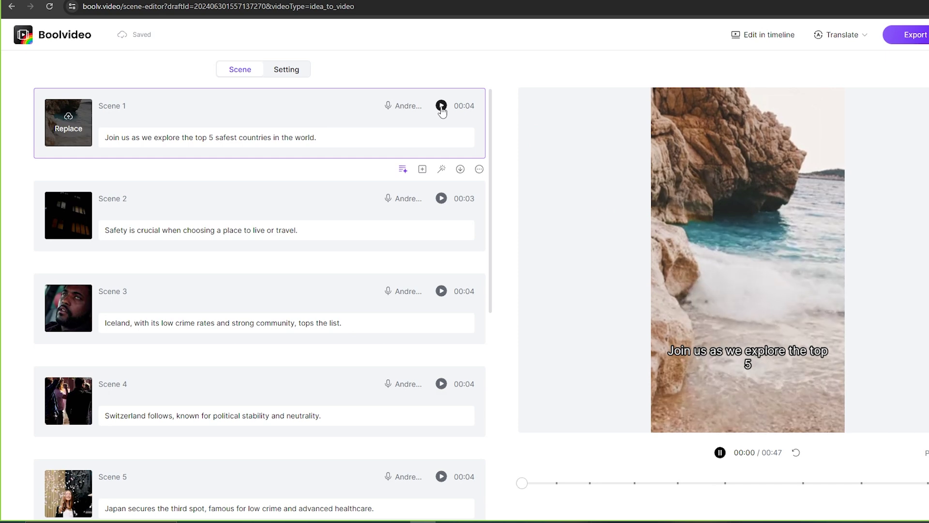
pyautogui.click(359, 209)
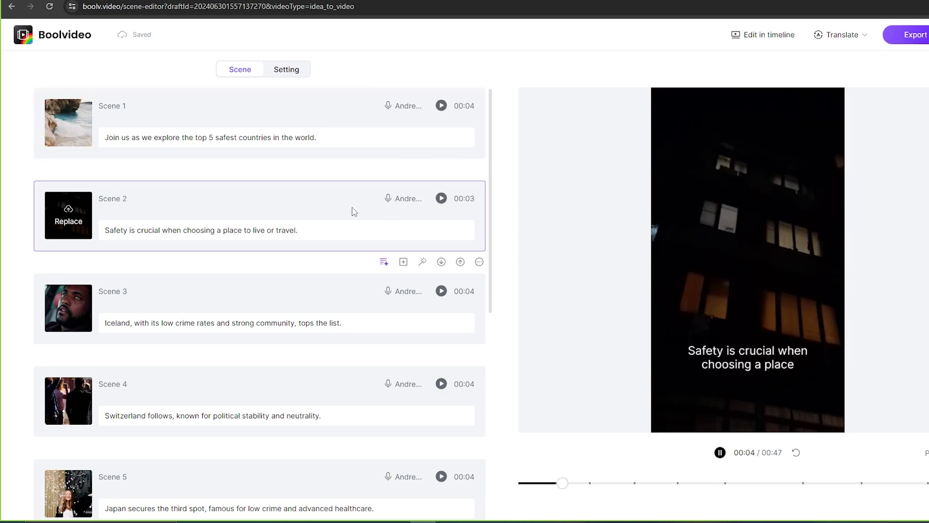
pyautogui.click(117, 385)
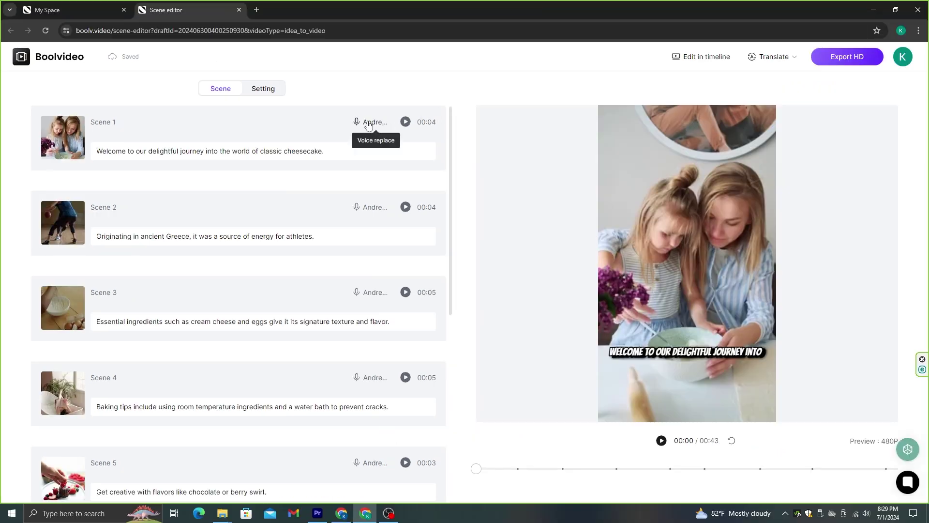
# Choose the English (United States) Tony voice and apply it to all voiceovers.
pyautogui.click(366, 125)
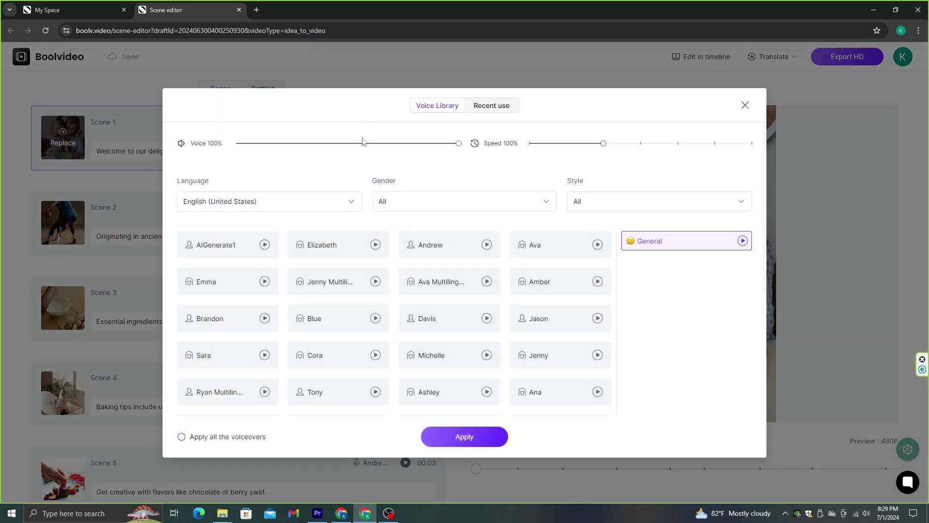
pyautogui.click(541, 208)
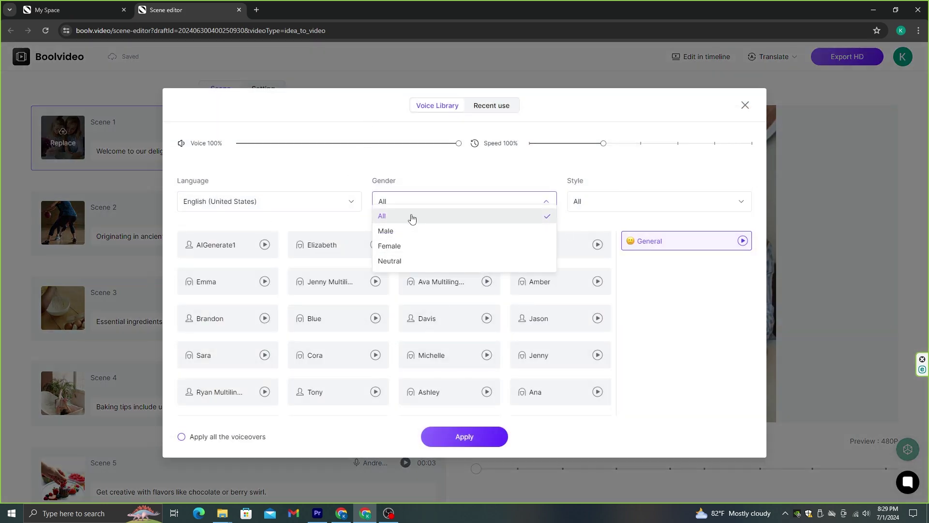
pyautogui.click(658, 289)
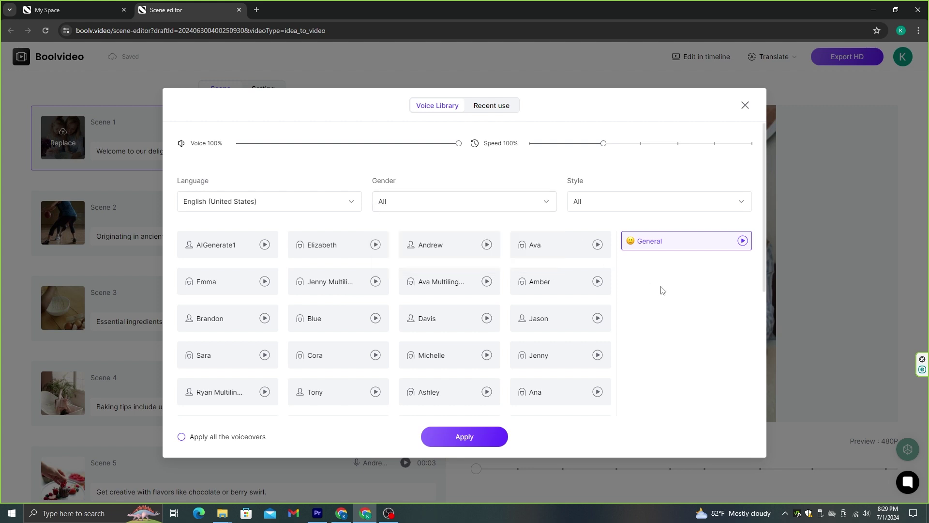
pyautogui.click(334, 201)
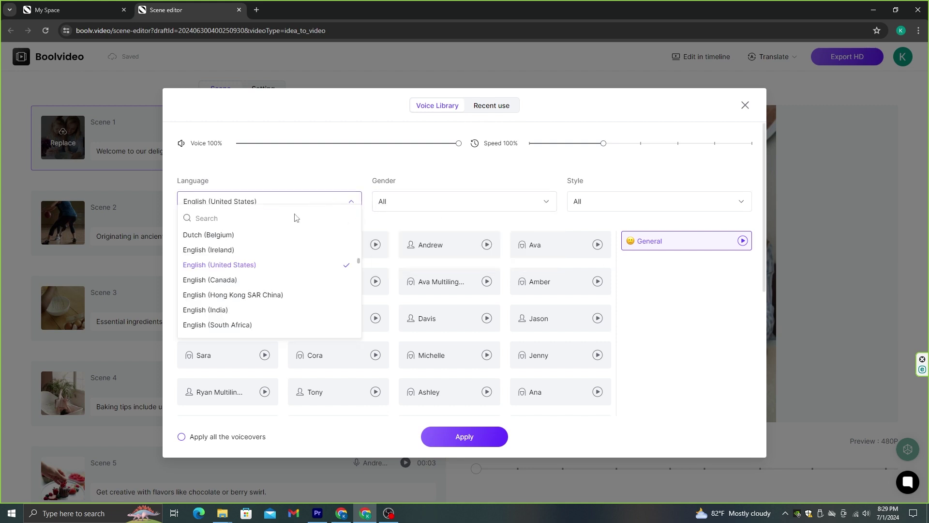
pyautogui.scroll(-2, 307, 253)
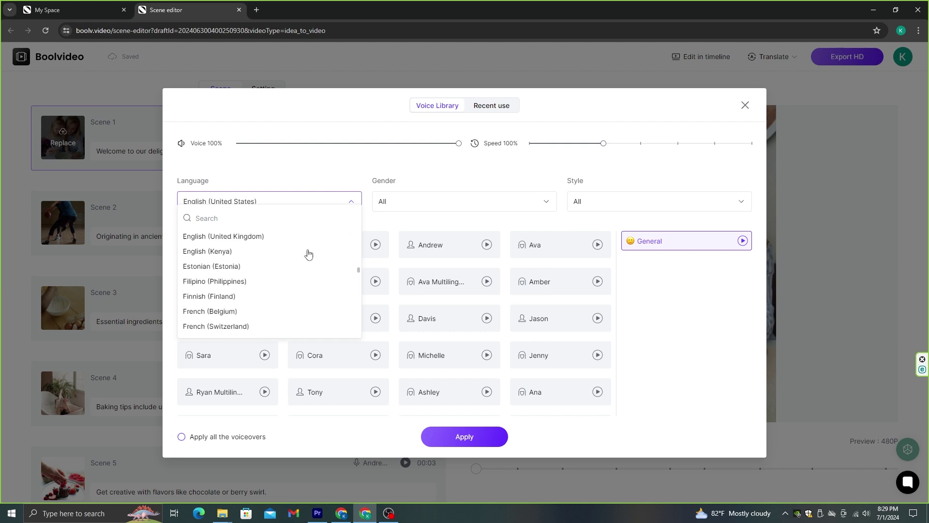
pyautogui.scroll(5, 306, 253)
pyautogui.click(325, 178)
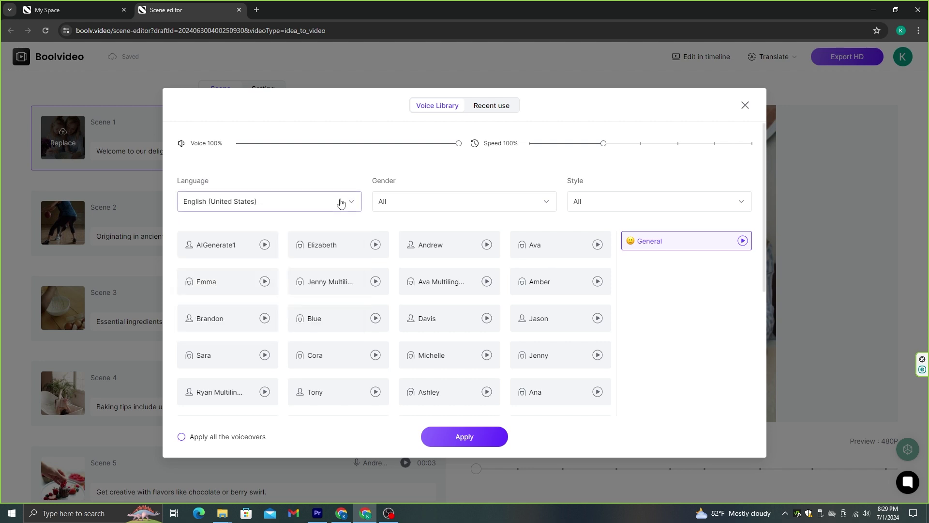
pyautogui.scroll(-1, 396, 330)
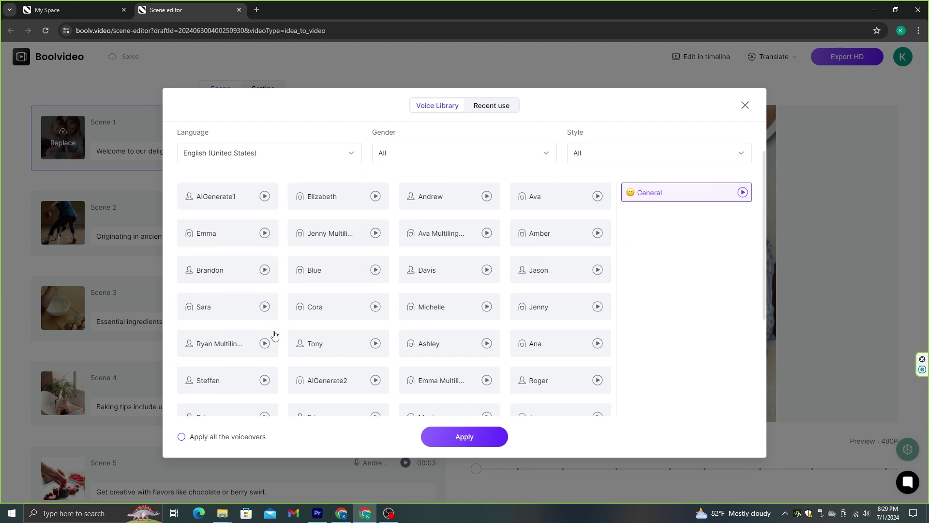
pyautogui.click(336, 350)
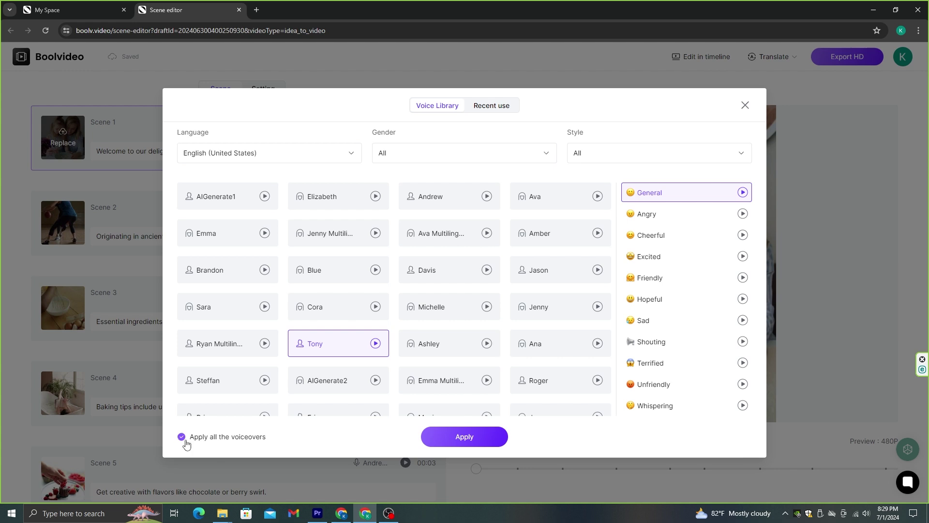
pyautogui.click(461, 444)
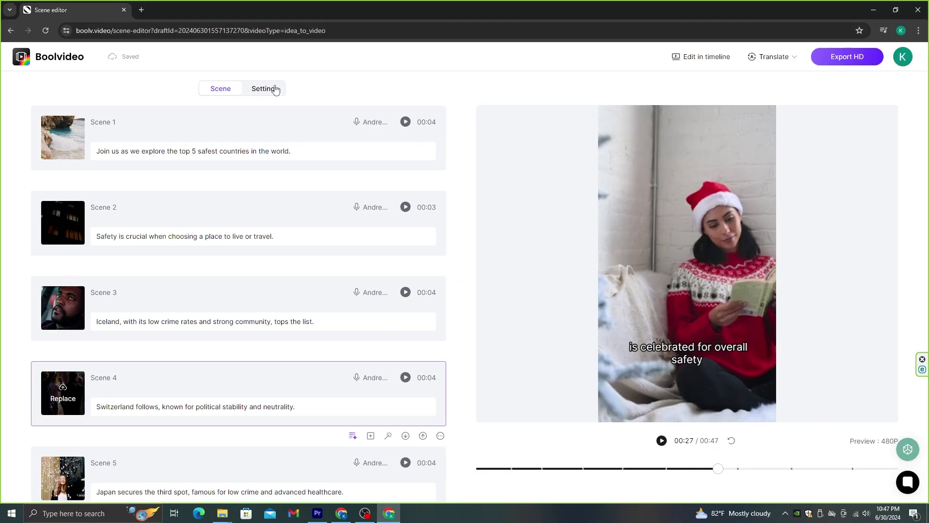
# Style captions as outlined EXPERIENCE in Bangers size 55, raise them, and open the timeline editor.
pyautogui.click(275, 89)
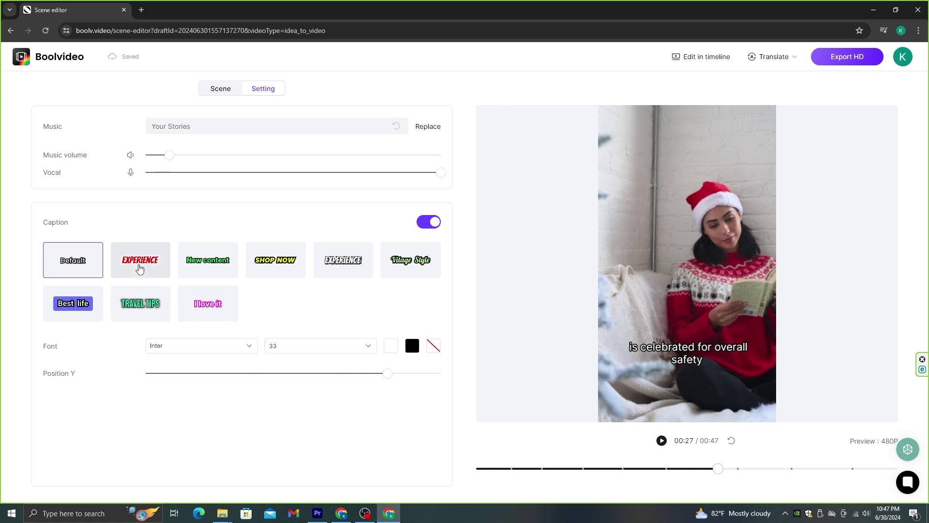
pyautogui.click(277, 272)
pyautogui.click(336, 264)
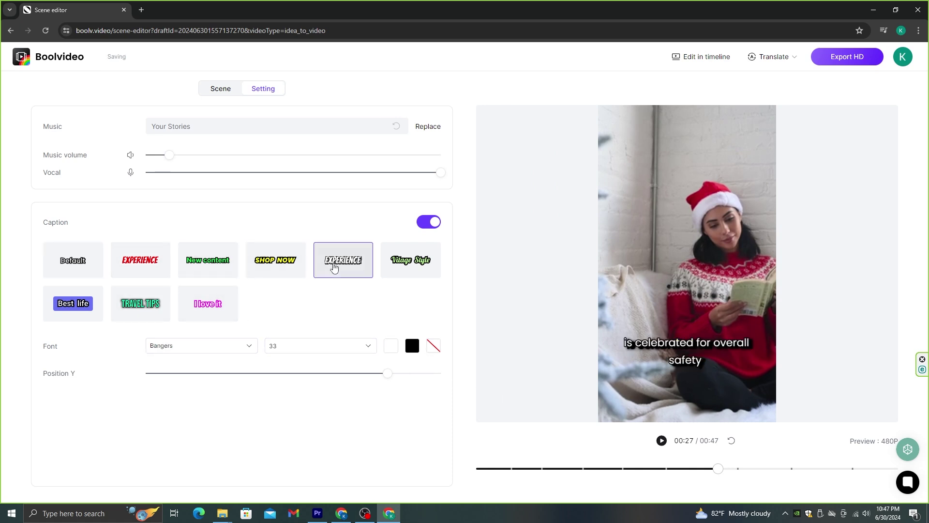
pyautogui.click(248, 345)
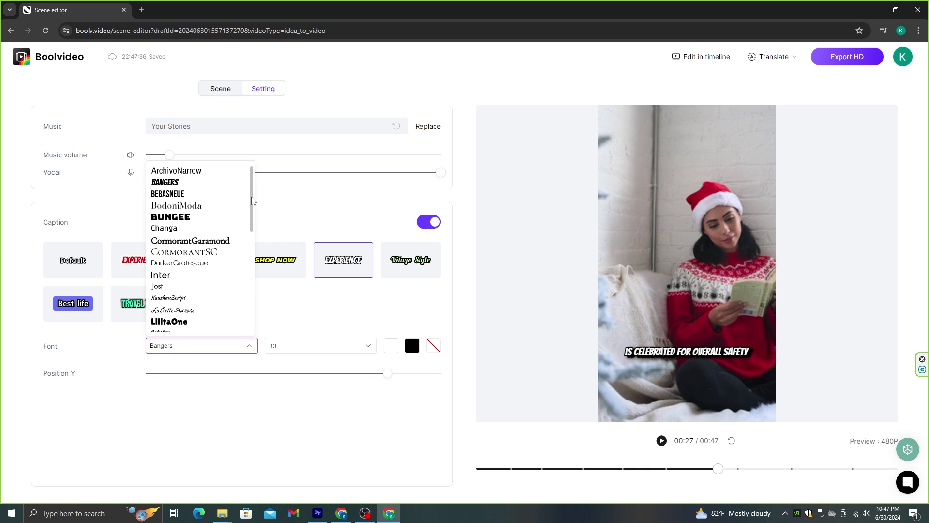
pyautogui.scroll(-3, 247, 255)
pyautogui.click(368, 346)
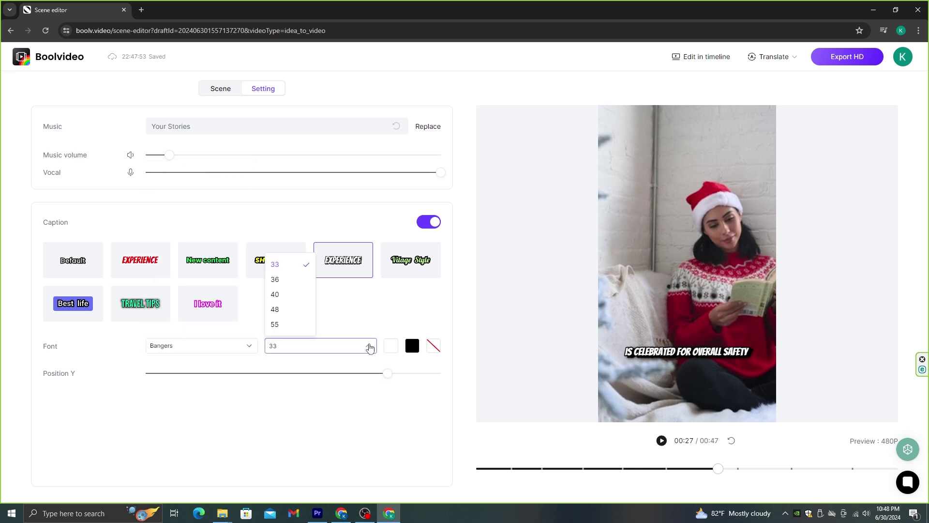
pyautogui.click(285, 299)
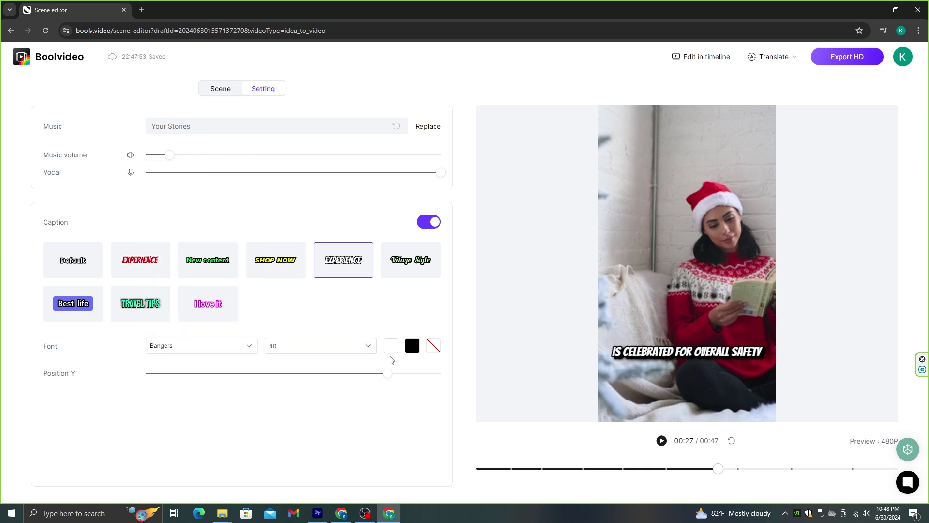
pyautogui.scroll(-3, 373, 348)
pyautogui.moveTo(387, 373)
pyautogui.mouseDown()
pyautogui.moveTo(188, 375)
pyautogui.moveTo(342, 377)
pyautogui.mouseUp()
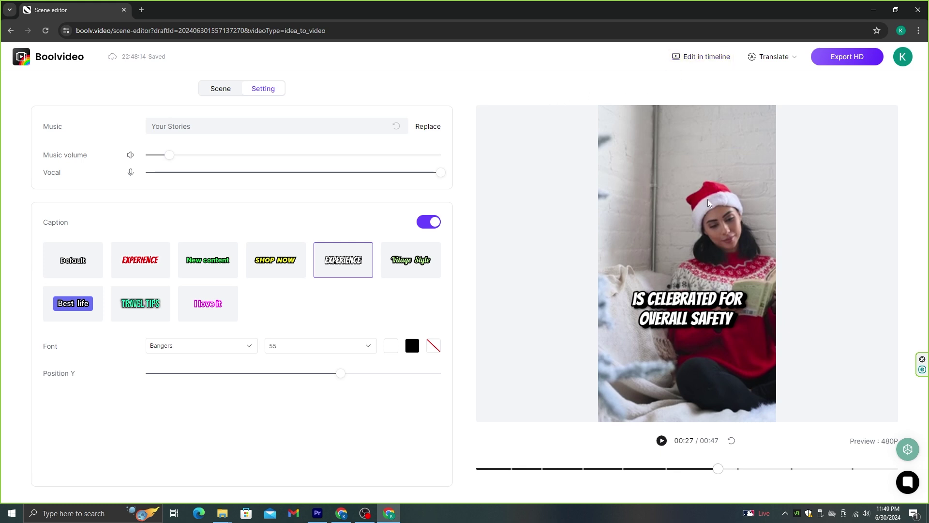
pyautogui.click(697, 58)
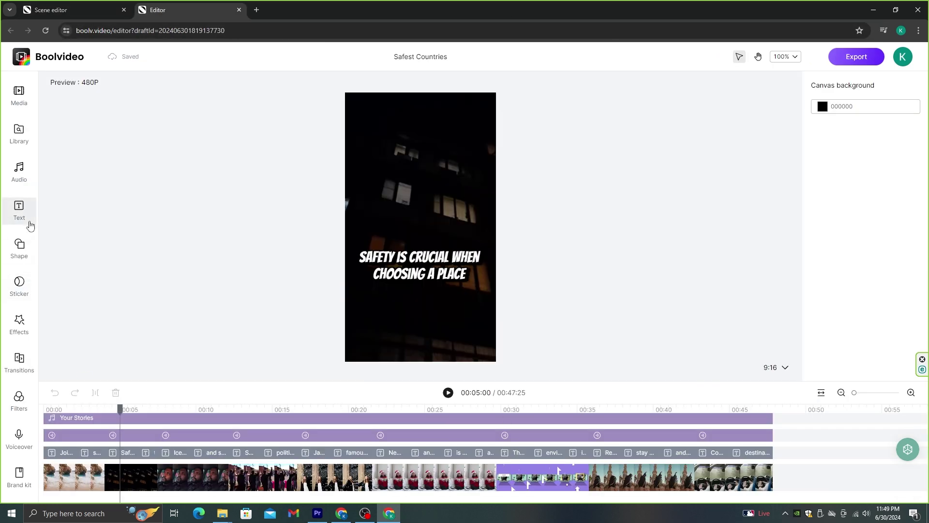
# Insert a BowTieVertical transition between the first two timeline clips.
pyautogui.click(19, 368)
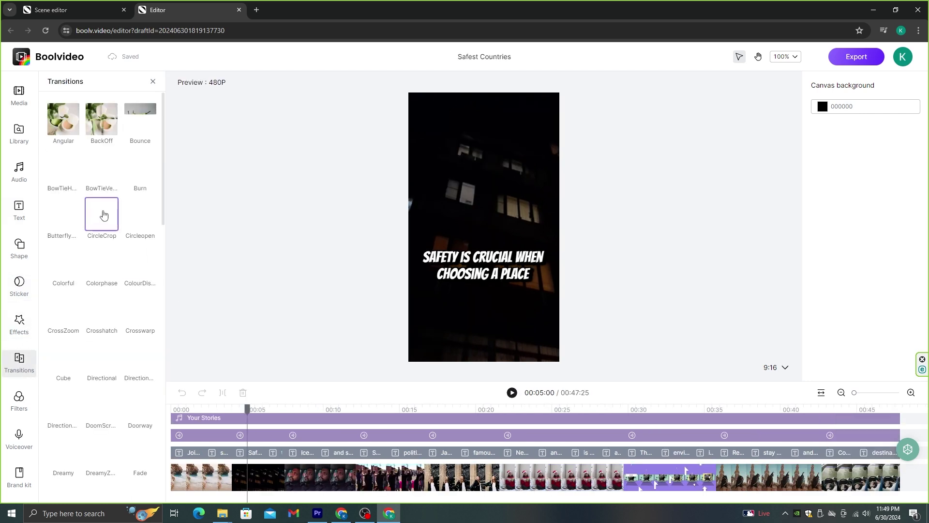
pyautogui.moveTo(102, 167); pyautogui.dragTo(232, 477)
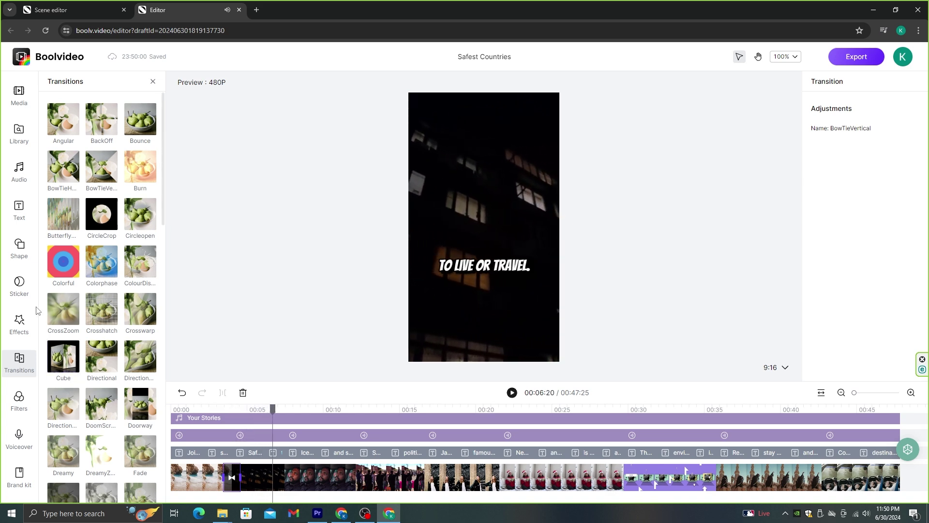
pyautogui.click(20, 285)
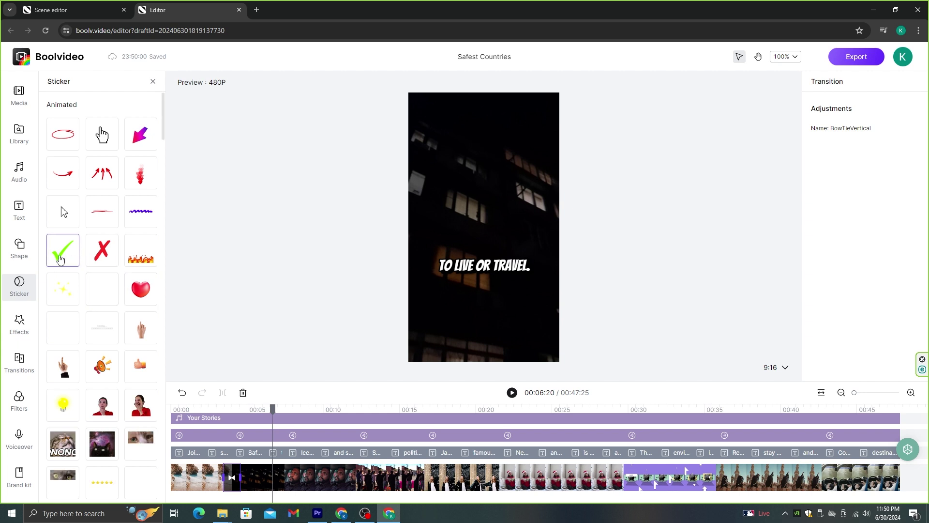
# Add a green checkmark sticker near 00:07 and place it above the caption.
pyautogui.click(63, 250)
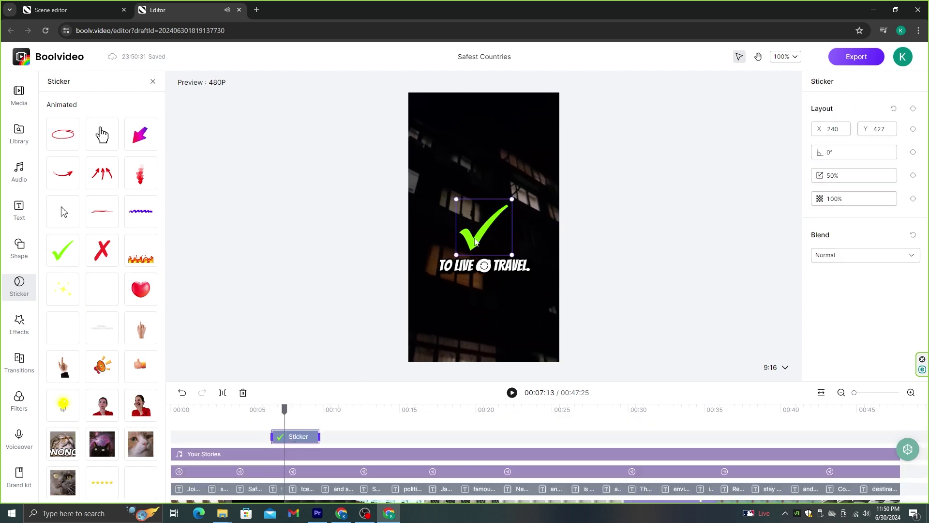
pyautogui.moveTo(477, 241)
pyautogui.mouseDown()
pyautogui.moveTo(477, 219)
pyautogui.moveTo(503, 232)
pyautogui.moveTo(468, 307)
pyautogui.moveTo(479, 317)
pyautogui.mouseUp()
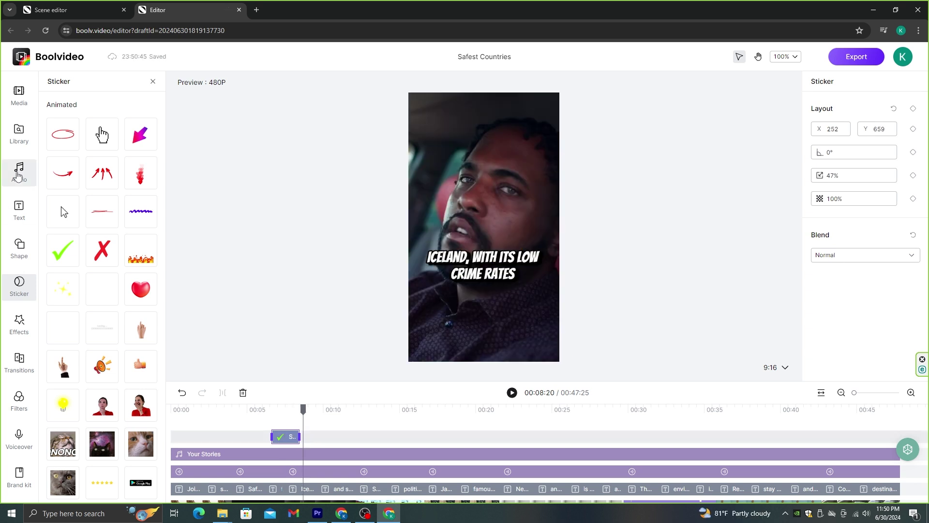
pyautogui.click(17, 171)
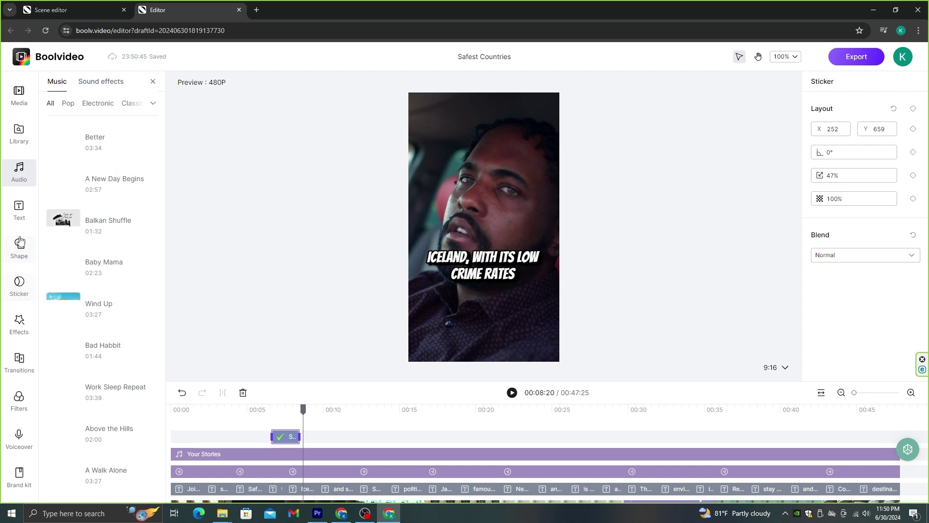
pyautogui.click(18, 398)
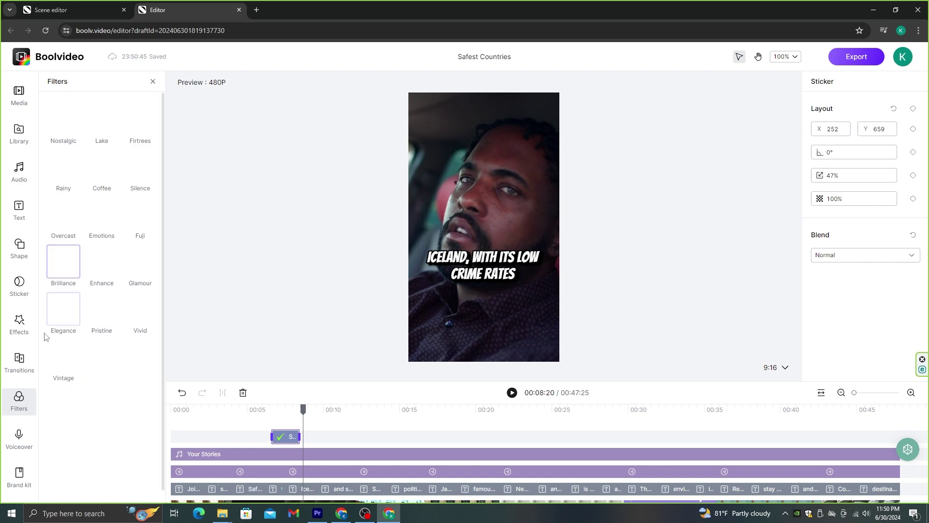
# Add the Rainy filter and export the Safest Countries video at 1080P.
pyautogui.click(63, 167)
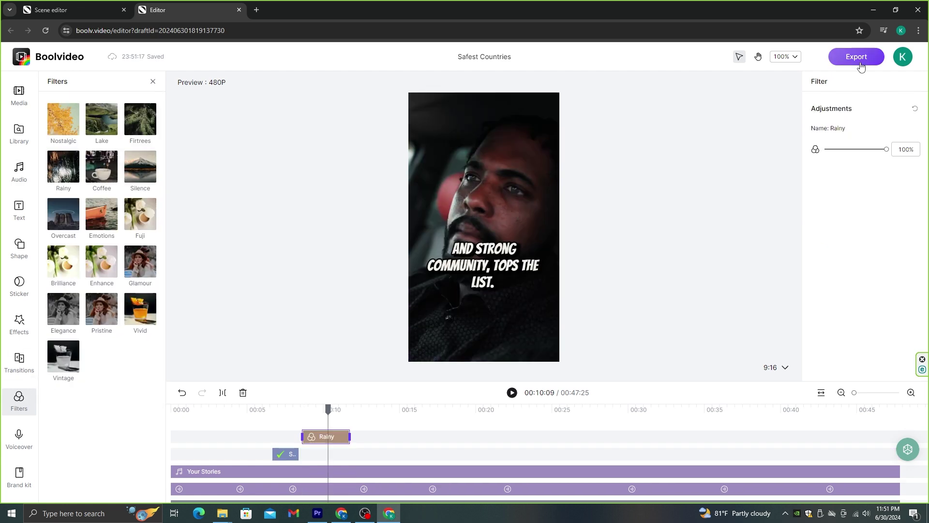
pyautogui.click(861, 66)
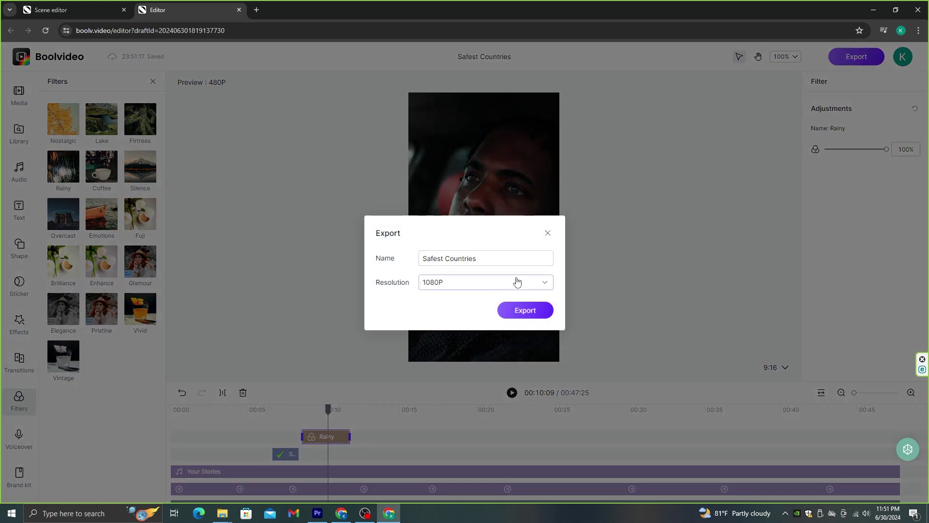
pyautogui.click(532, 285)
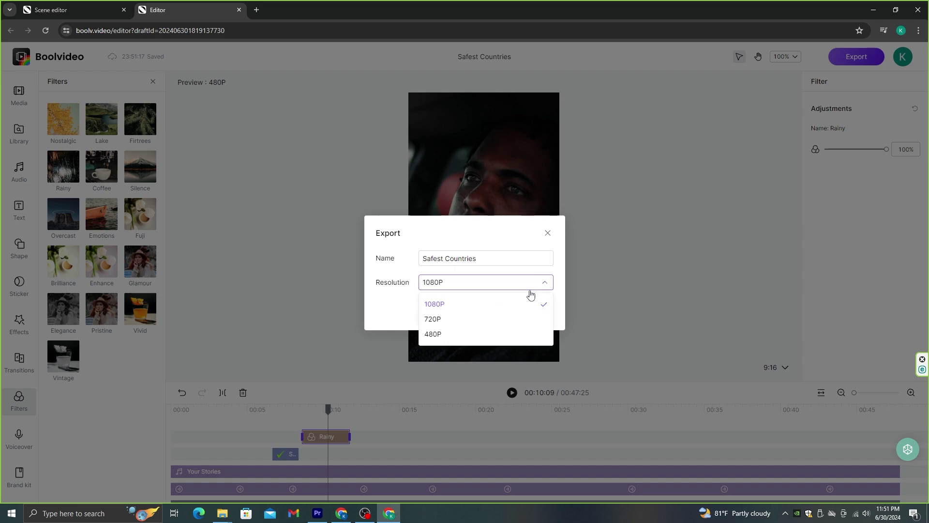
pyautogui.click(452, 308)
pyautogui.click(514, 319)
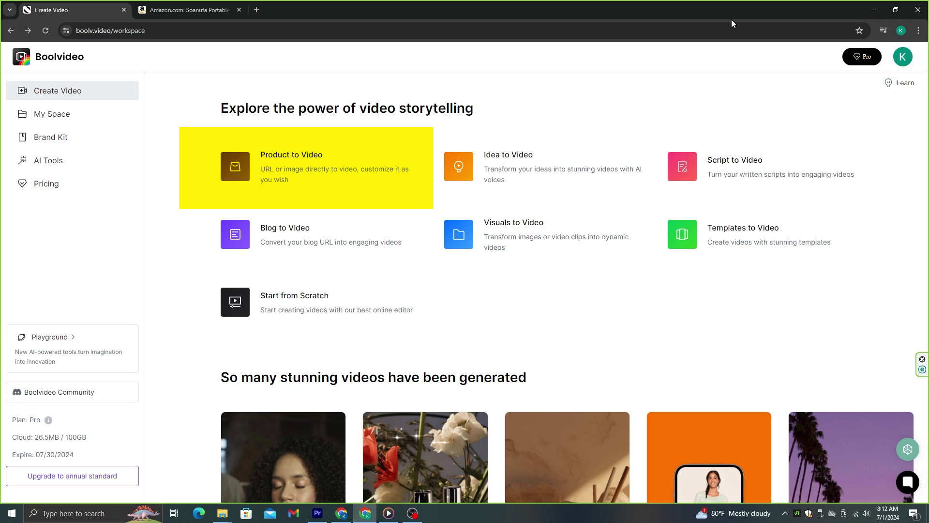
# Import the Amazon portable air cooler listing into Product to Video from its copied URL.
pyautogui.click(326, 183)
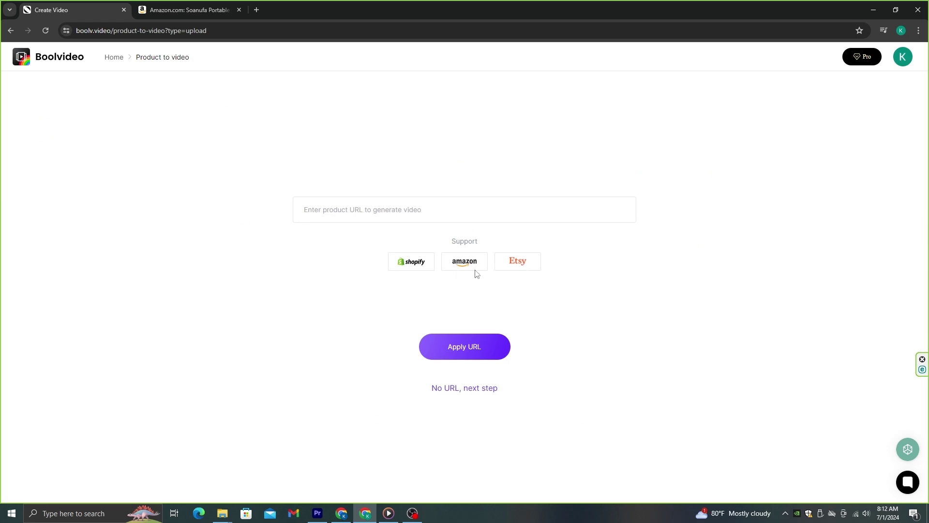
pyautogui.click(189, 10)
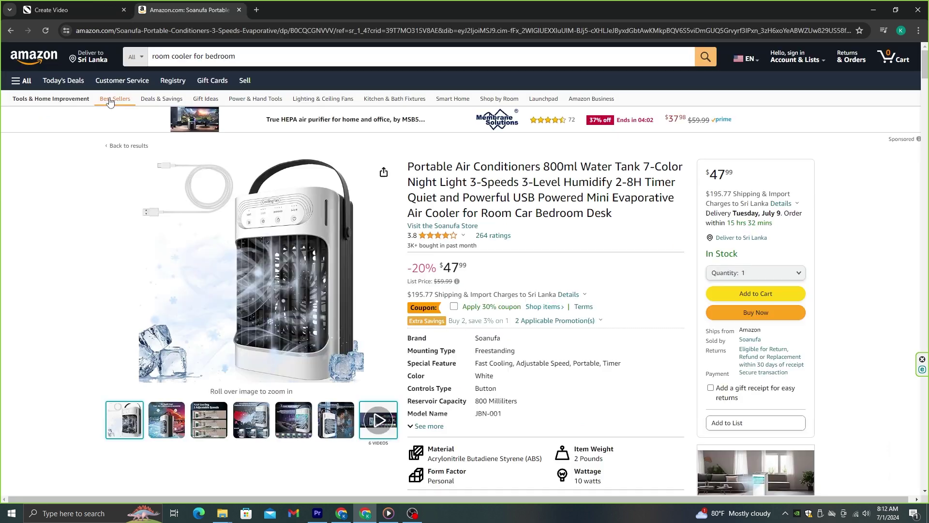
pyautogui.click(203, 31)
pyautogui.rightClick(150, 30)
pyautogui.click(208, 121)
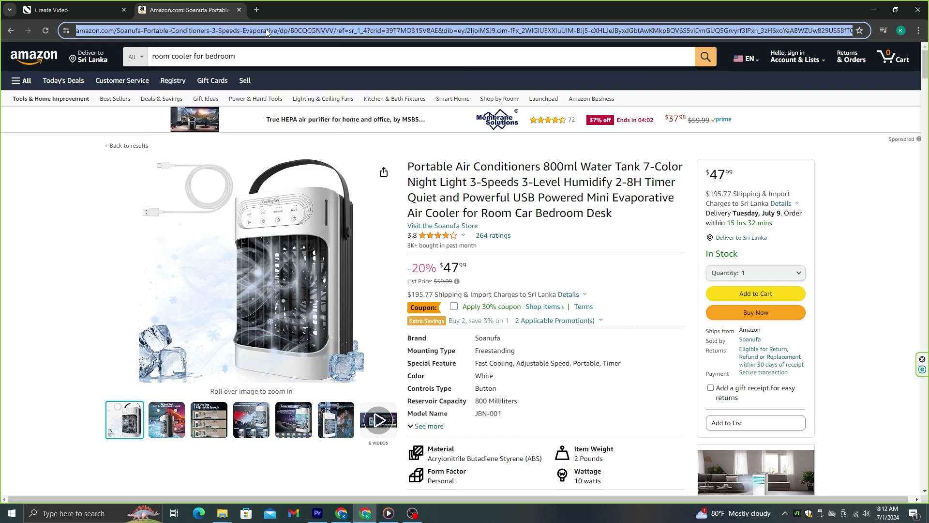
pyautogui.click(116, 12)
pyautogui.rightClick(345, 206)
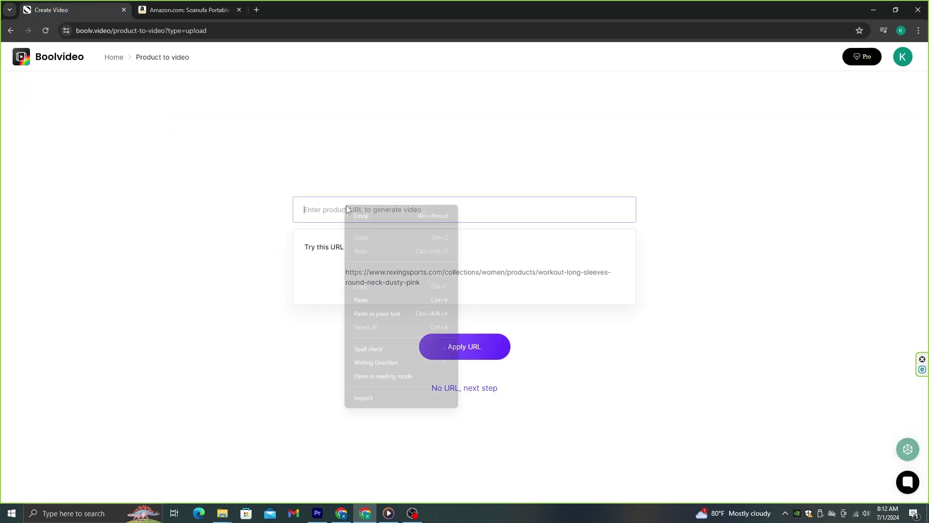
pyautogui.click(378, 300)
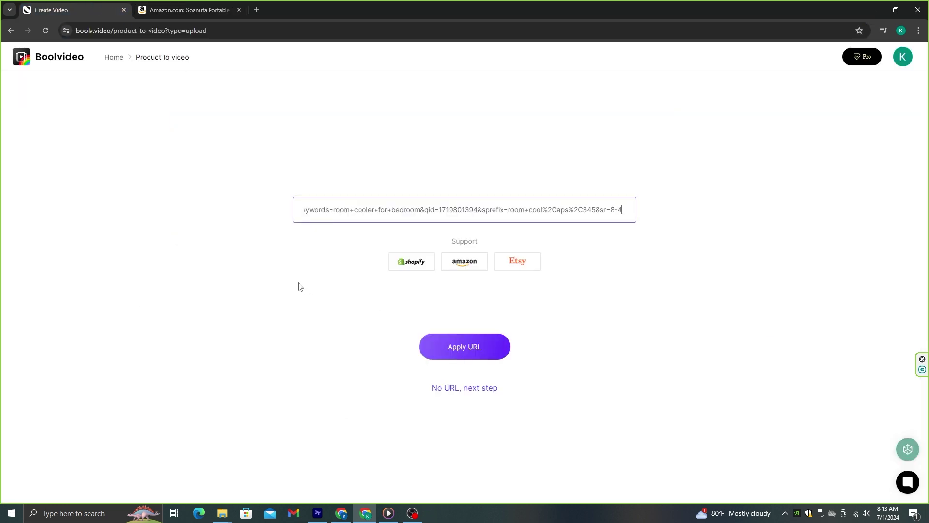
pyautogui.click(489, 355)
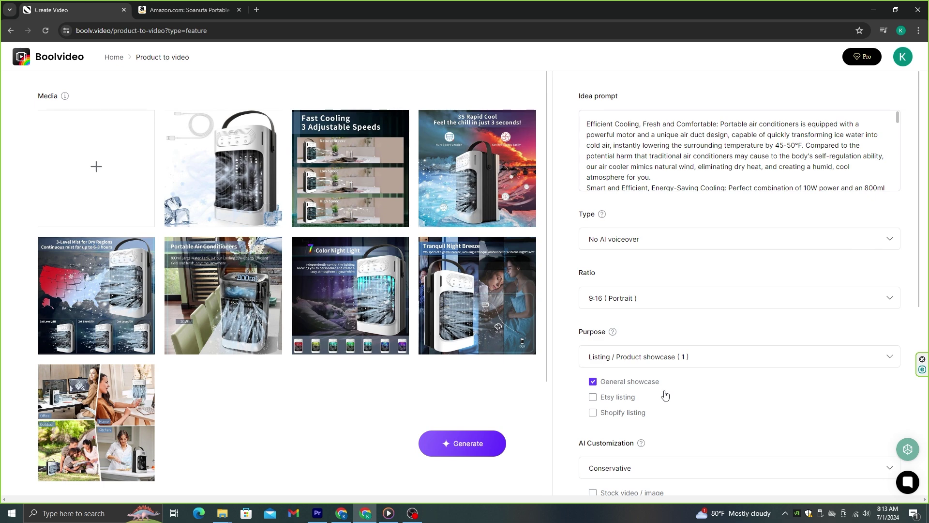
# Generate the product video with AI voiceover, 1-minute maximum, 9:16 Portrait and Be wild style.
pyautogui.click(626, 242)
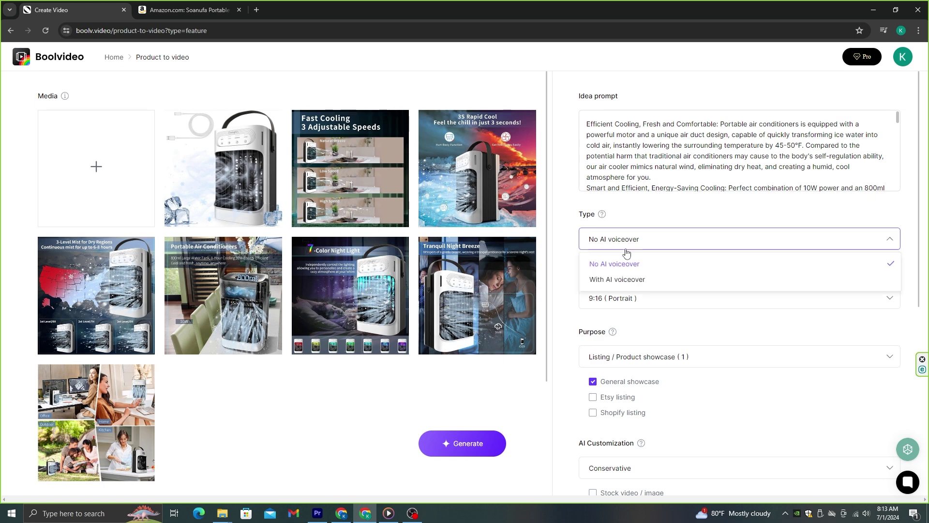
pyautogui.click(612, 283)
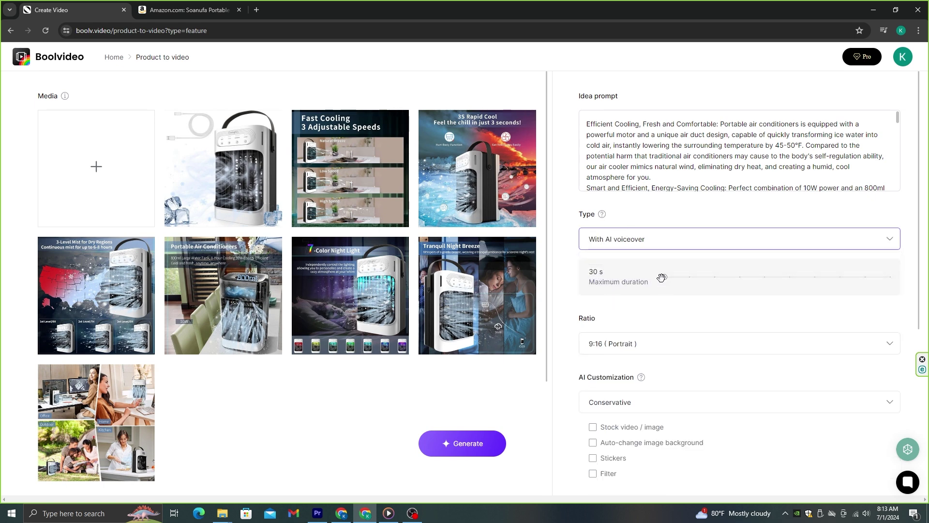
pyautogui.click(689, 277)
pyautogui.click(681, 344)
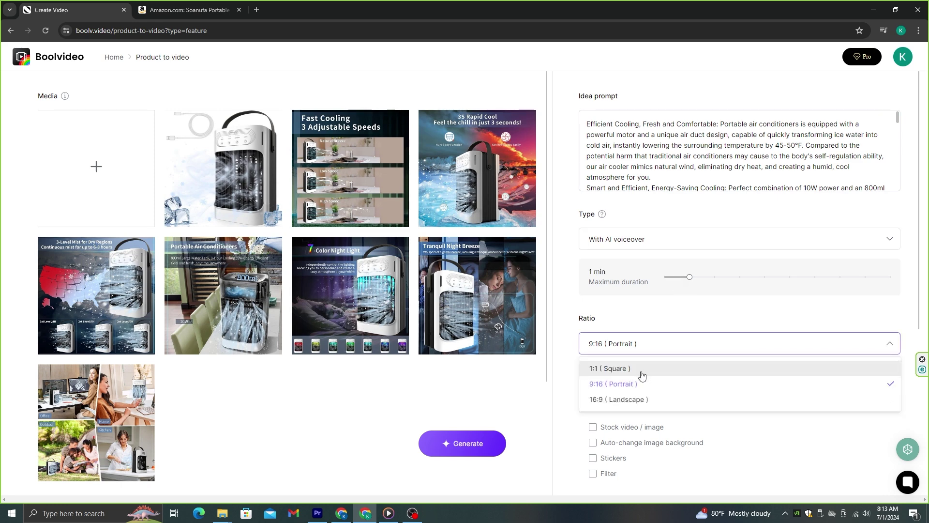
pyautogui.click(618, 382)
pyautogui.scroll(-2, 705, 349)
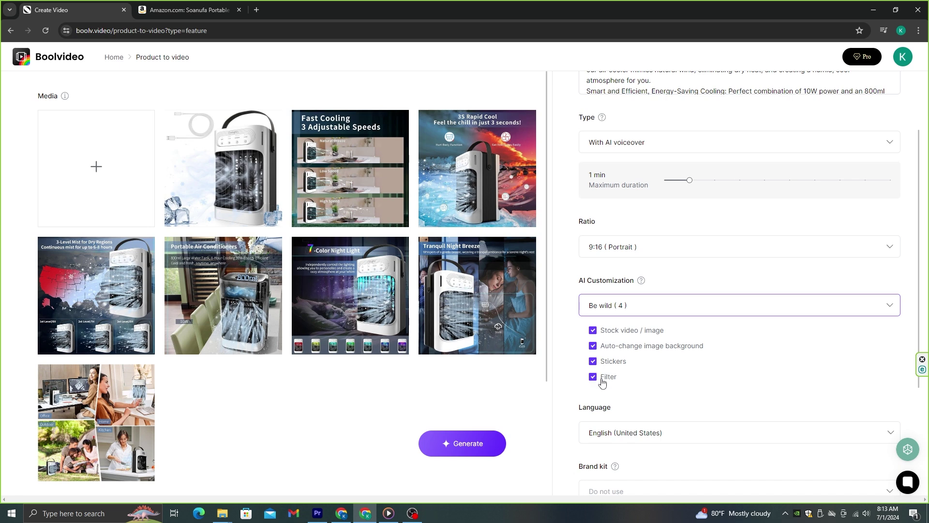
pyautogui.scroll(-2, 602, 382)
pyautogui.click(482, 440)
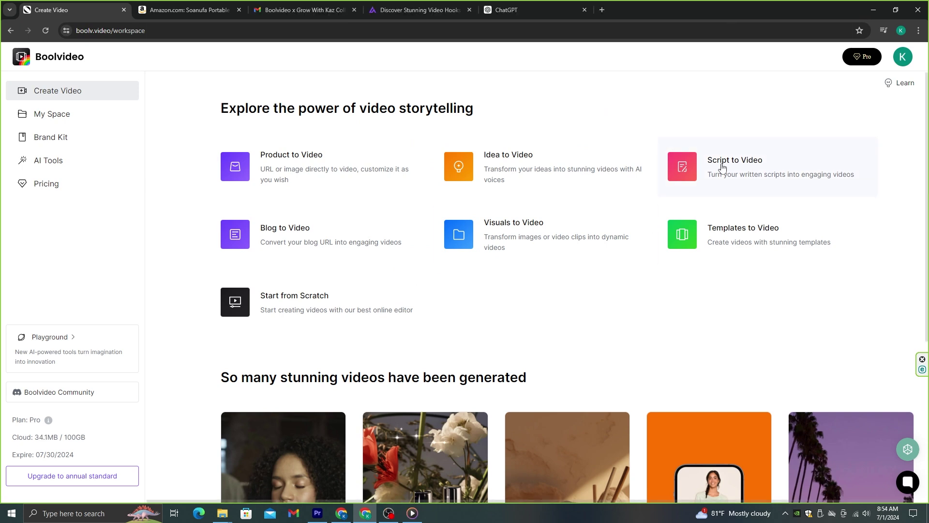
# Paste the ChatGPT '5 Mistakes That Drive People to Become Poor' article into Script to Video.
pyautogui.click(723, 167)
pyautogui.hotkey('ctrl', '5')
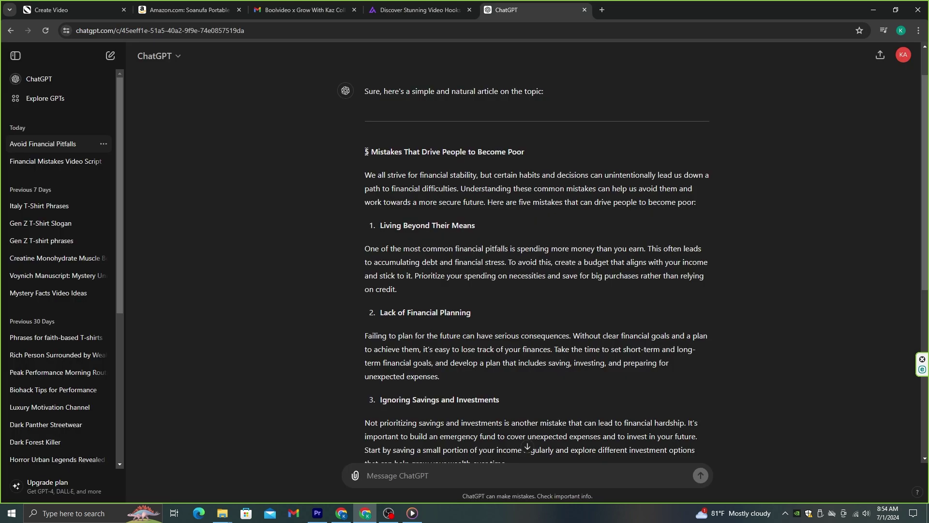
pyautogui.moveTo(370, 154)
pyautogui.mouseDown()
pyautogui.moveTo(533, 290)
pyautogui.moveTo(505, 424)
pyautogui.moveTo(517, 394)
pyautogui.moveTo(514, 339)
pyautogui.mouseUp()
pyautogui.hotkey('ctrl', 'c')
pyautogui.hotkey('ctrl', '1')
pyautogui.rightClick(353, 178)
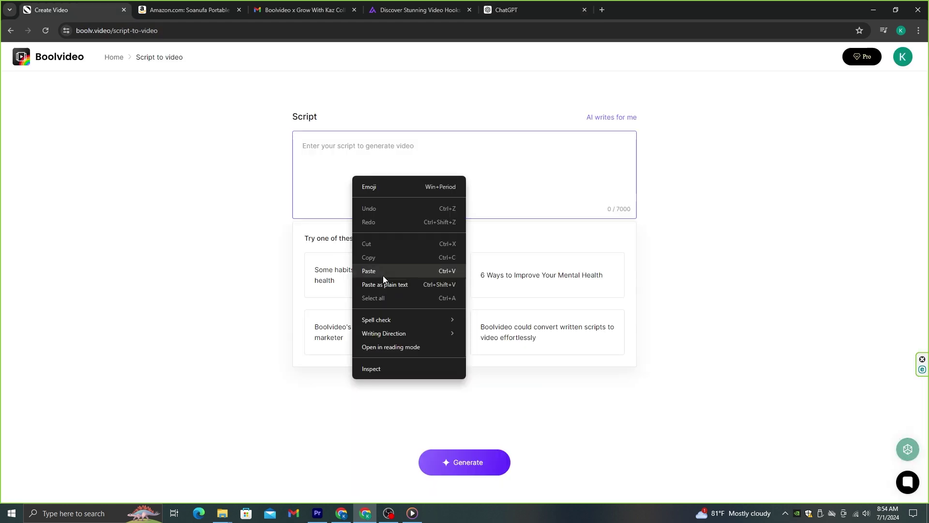
pyautogui.click(383, 275)
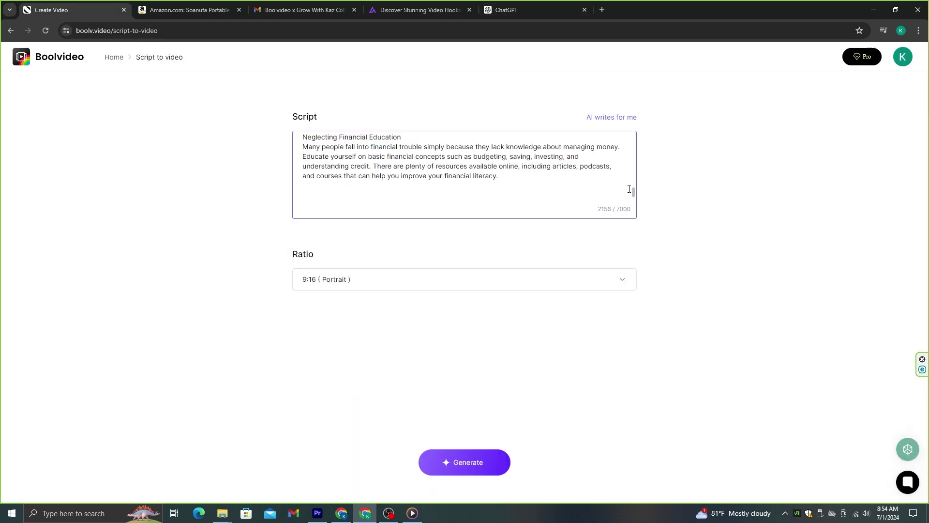
# Set the ratio to 16:9 Landscape and generate the script video.
pyautogui.click(434, 289)
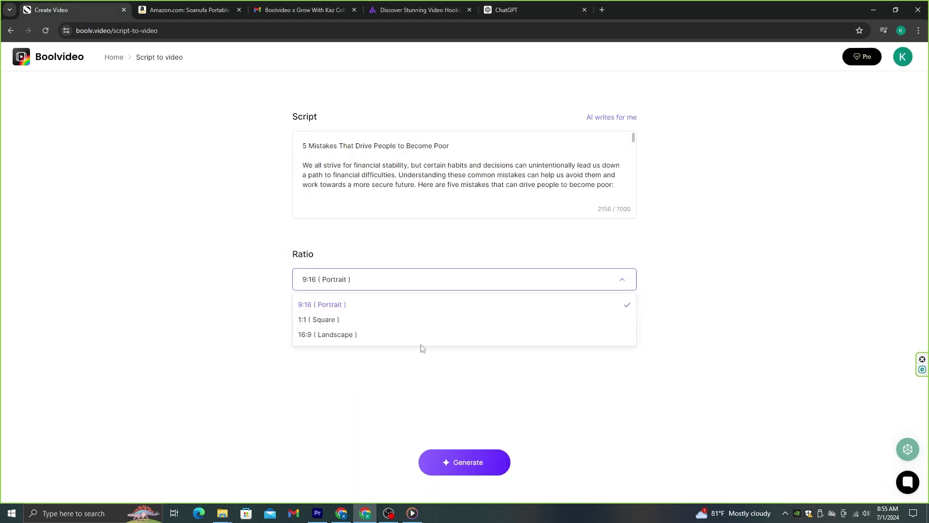
pyautogui.click(333, 338)
pyautogui.click(493, 470)
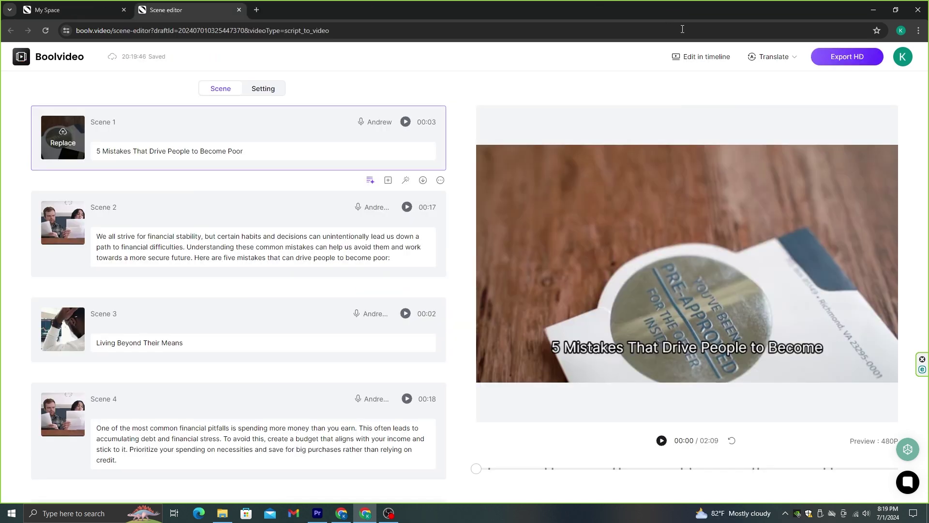
# Choose the Eric voice in the Voice Library and apply it to all scenes.
pyautogui.click(375, 126)
pyautogui.scroll(-3, 291, 290)
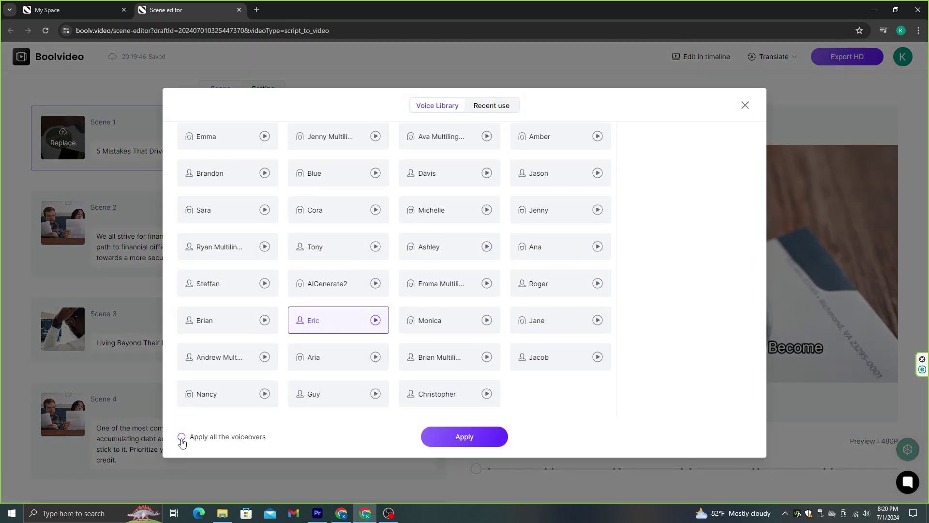
pyautogui.click(494, 439)
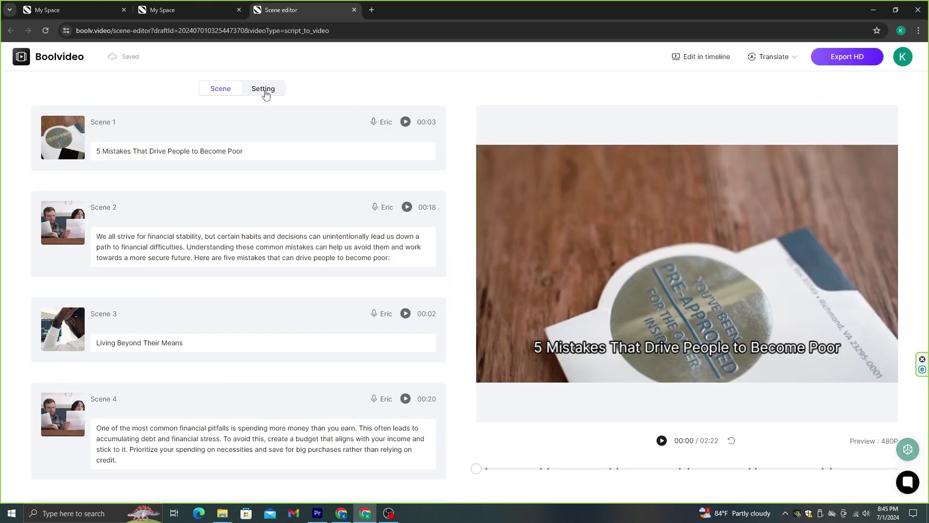
# Give the captions the bold EXPERIENCE style in Bangers at font size 55.
pyautogui.click(265, 93)
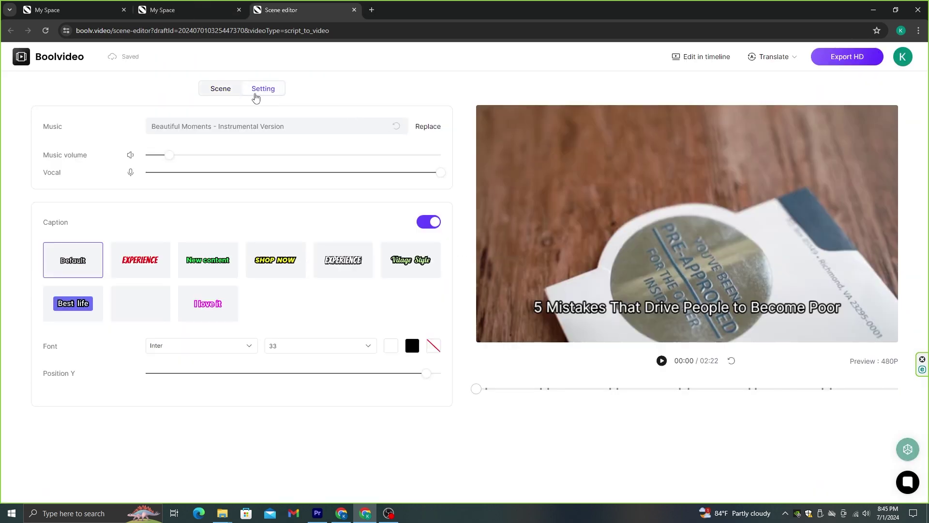
pyautogui.click(329, 269)
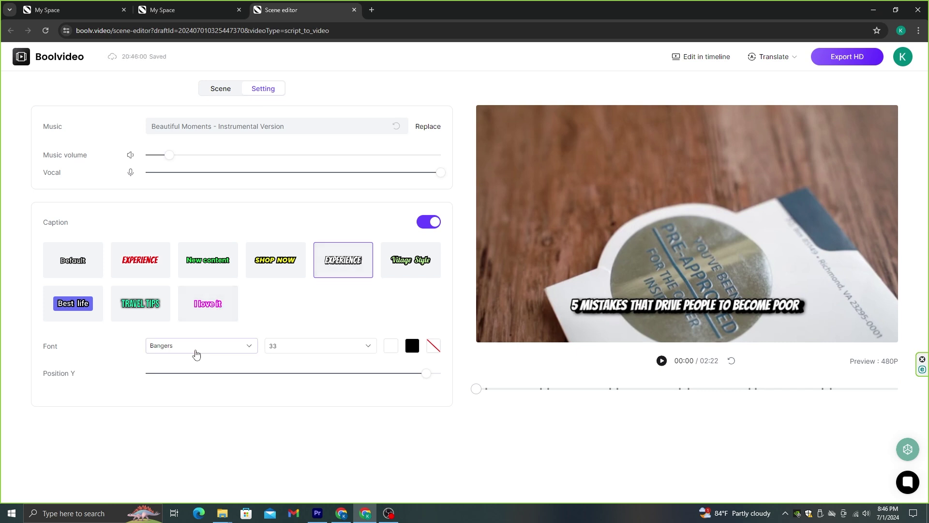
pyautogui.click(366, 346)
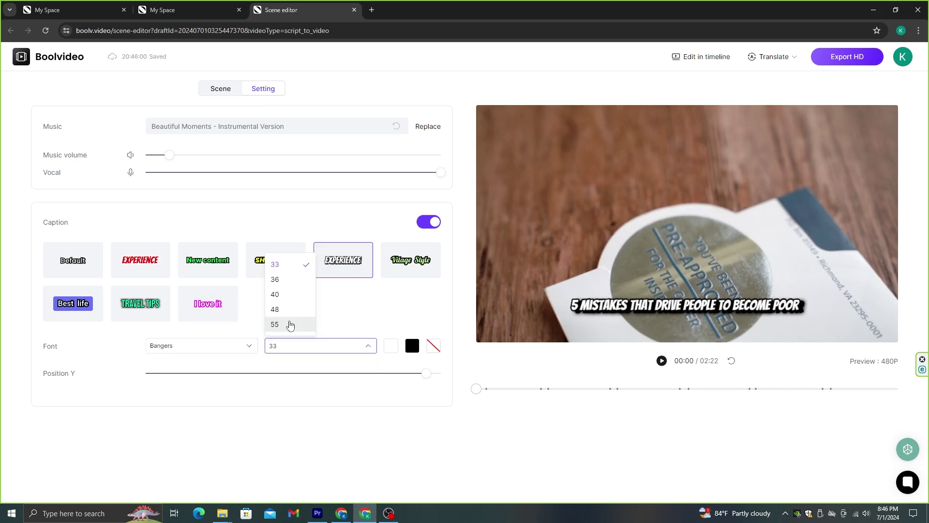
pyautogui.click(291, 324)
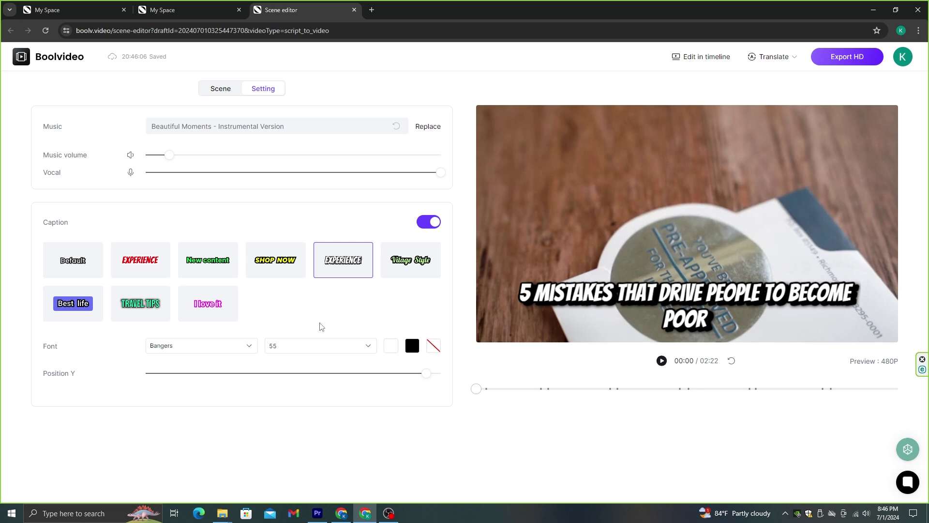
# Open the money-mistakes draft in the timeline editor with Edit in timeline.
pyautogui.click(706, 58)
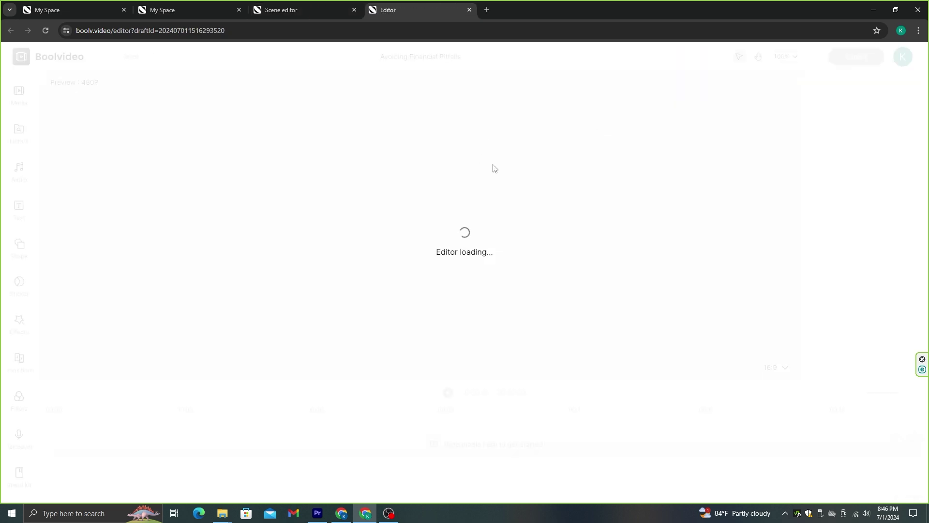